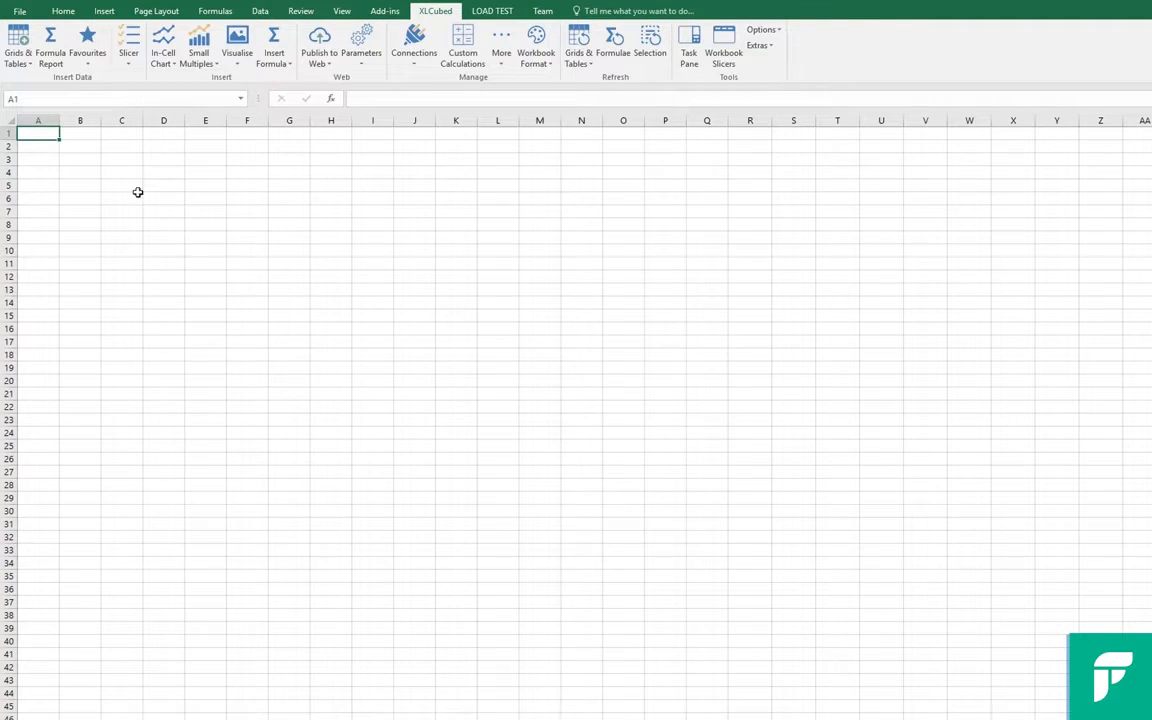
Start a new grid on the AdventureWorksDW2014 connection, using the vDMPrep2 view as the query source
left_click(18, 38)
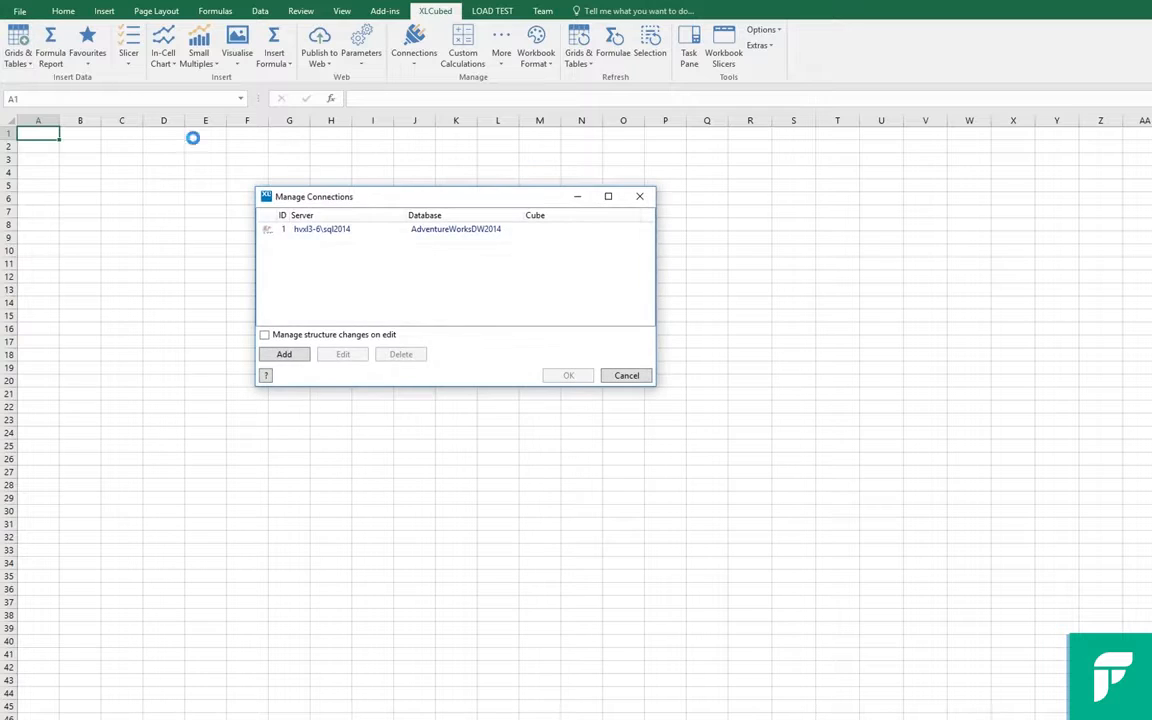
left_click(375, 231)
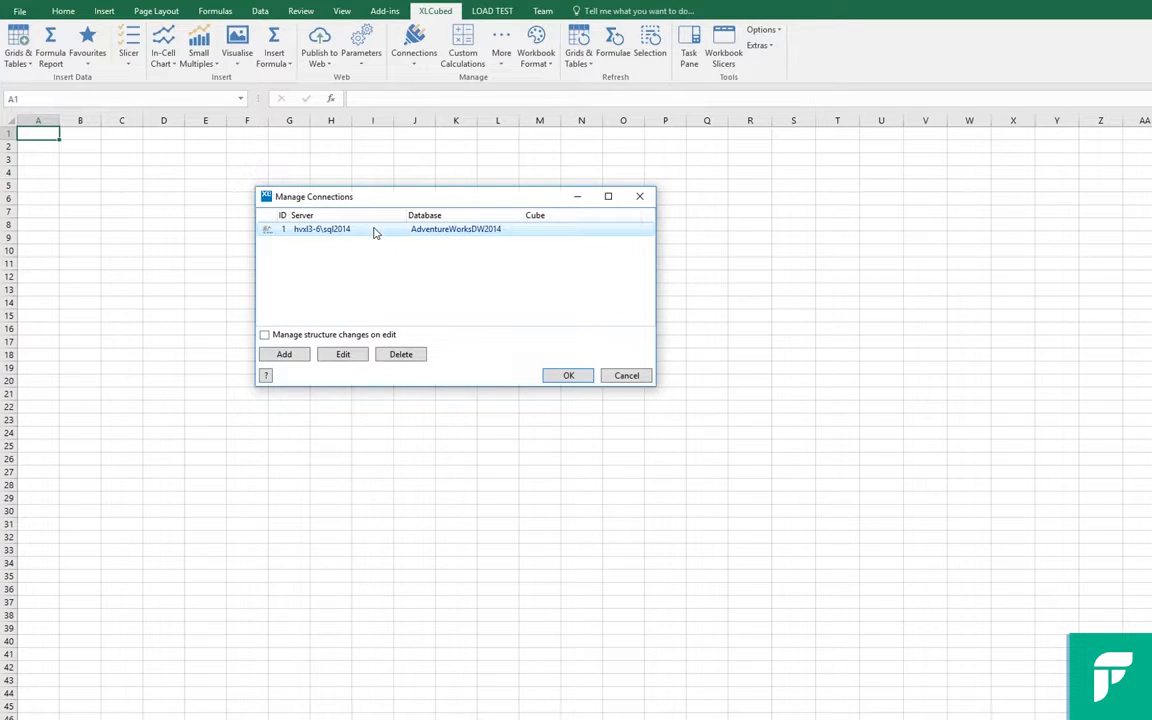
left_click(566, 375)
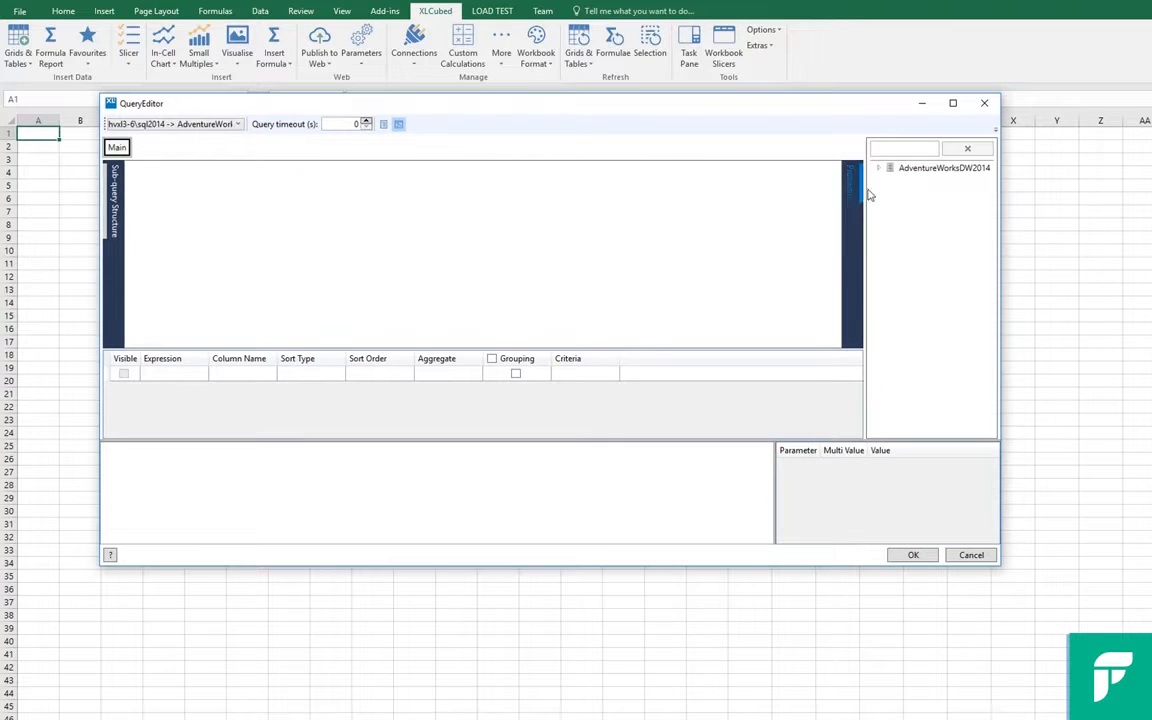
left_click(889, 179)
scroll(935, 300, "down", 6)
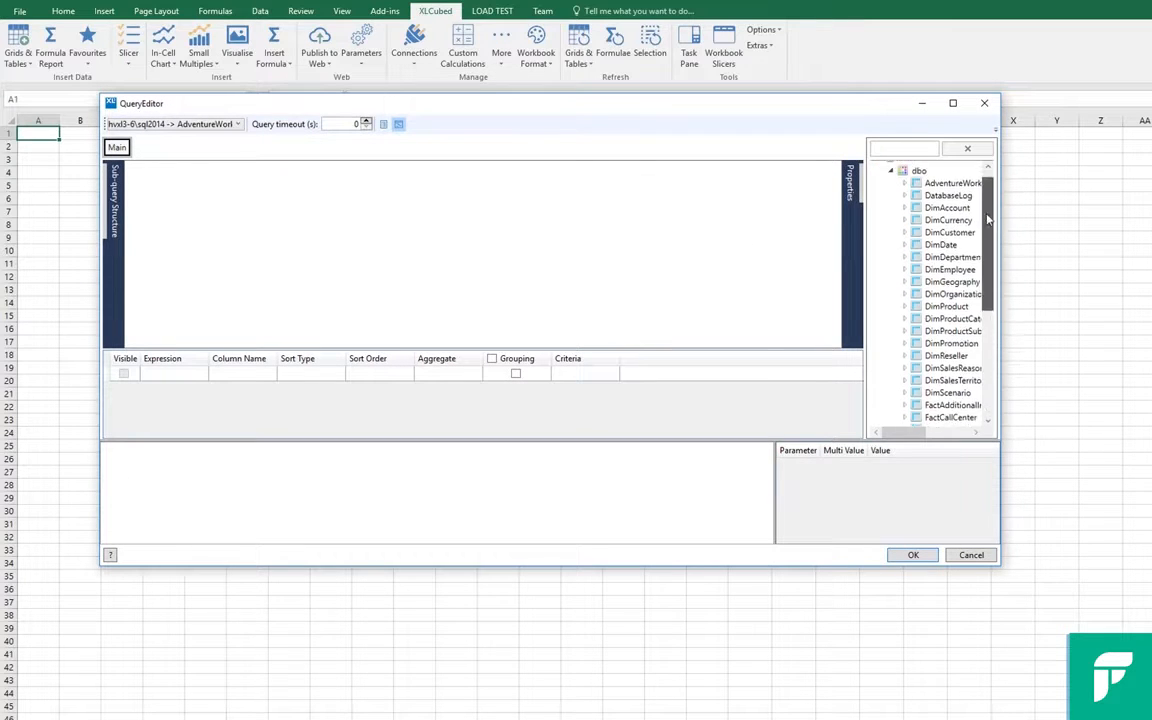
left_click_drag(943, 395, 503, 242)
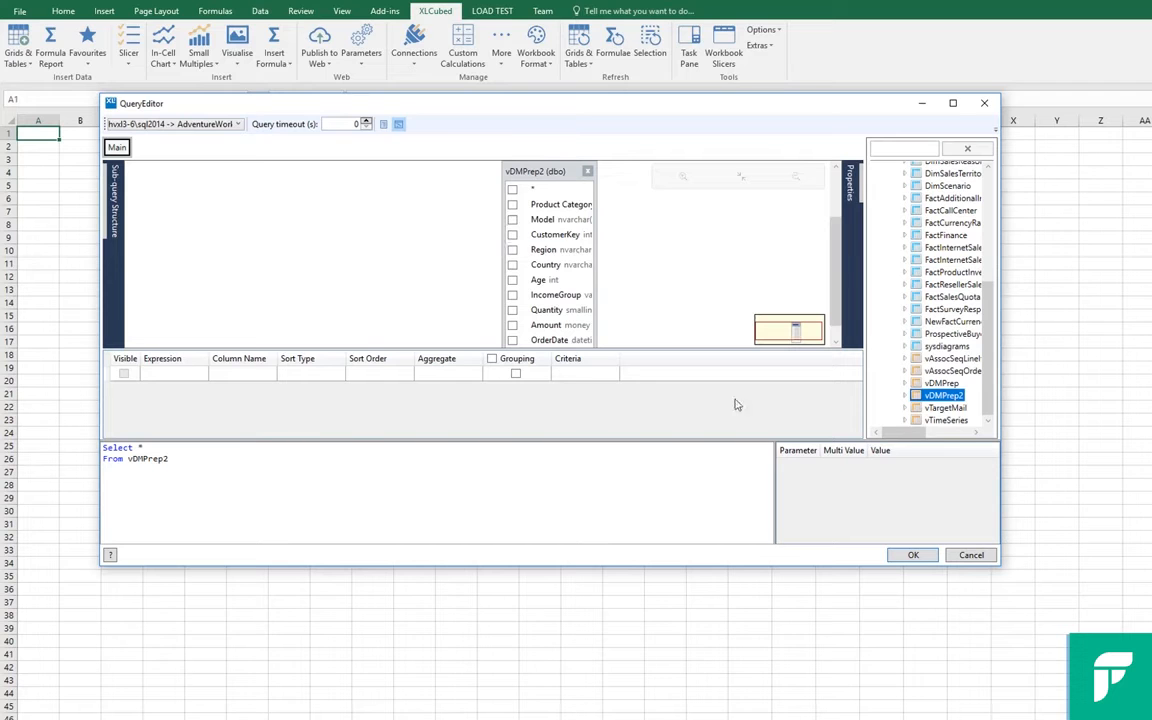
left_click(905, 557)
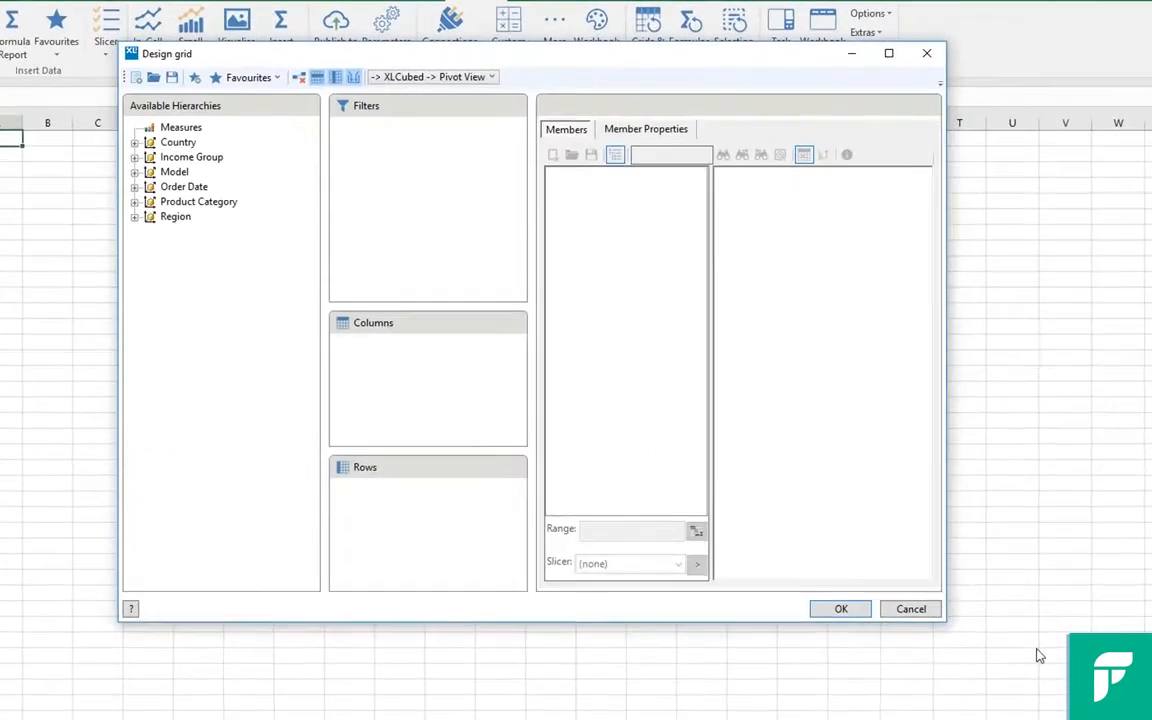
Add Measures to the grid filters with Sum of Amount as the selected member
left_click_drag(157, 130, 398, 218)
left_click(597, 184)
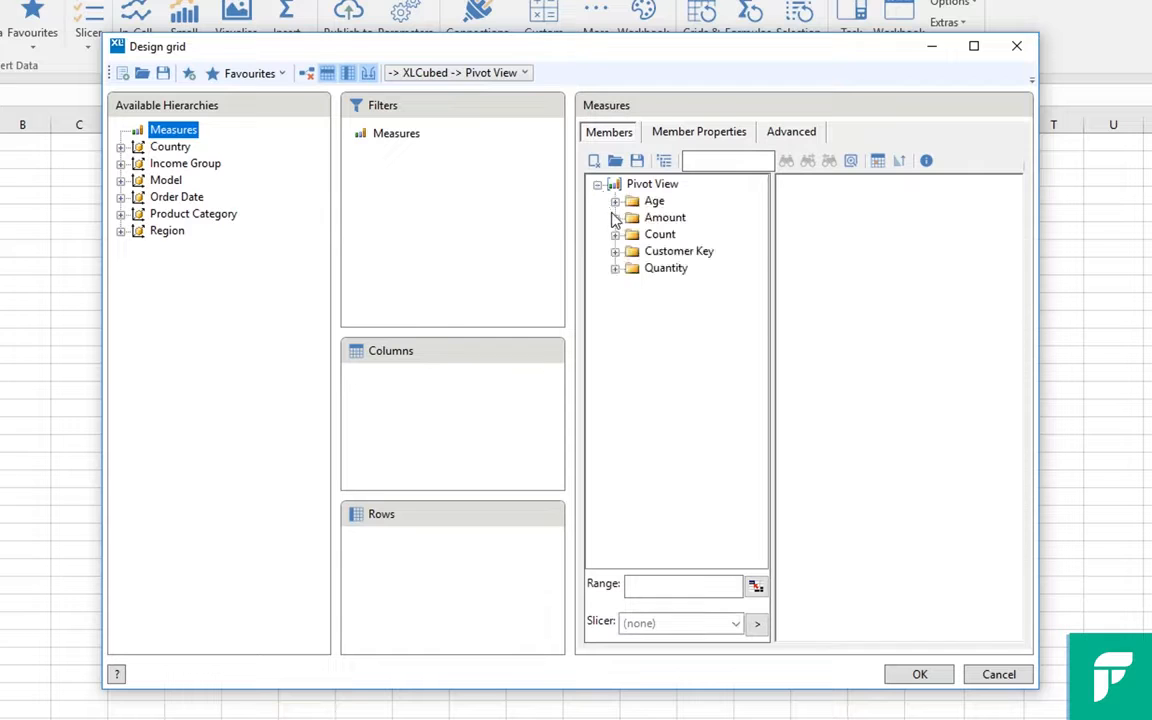
left_click(615, 217)
left_click_drag(648, 233, 861, 254)
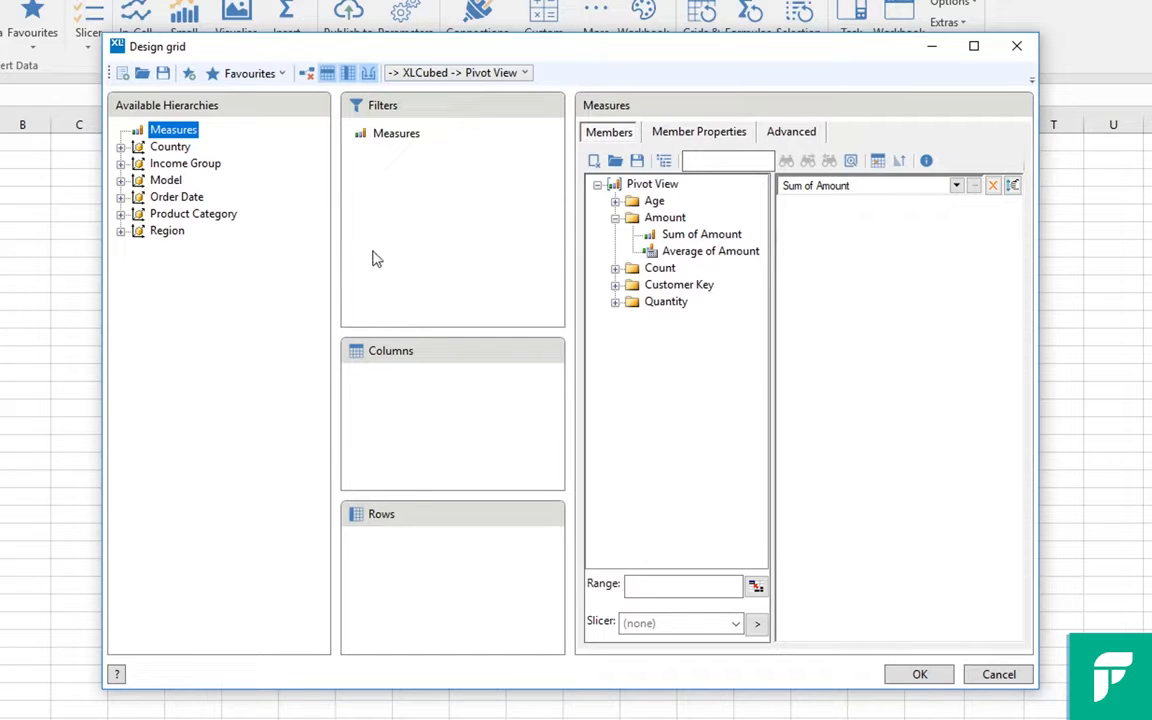
Place Product Category on the grid rows with the members Accessories, Bikes and Clothing
left_click(120, 214)
left_click_drag(210, 230, 440, 558)
left_click(598, 185)
left_click(664, 202)
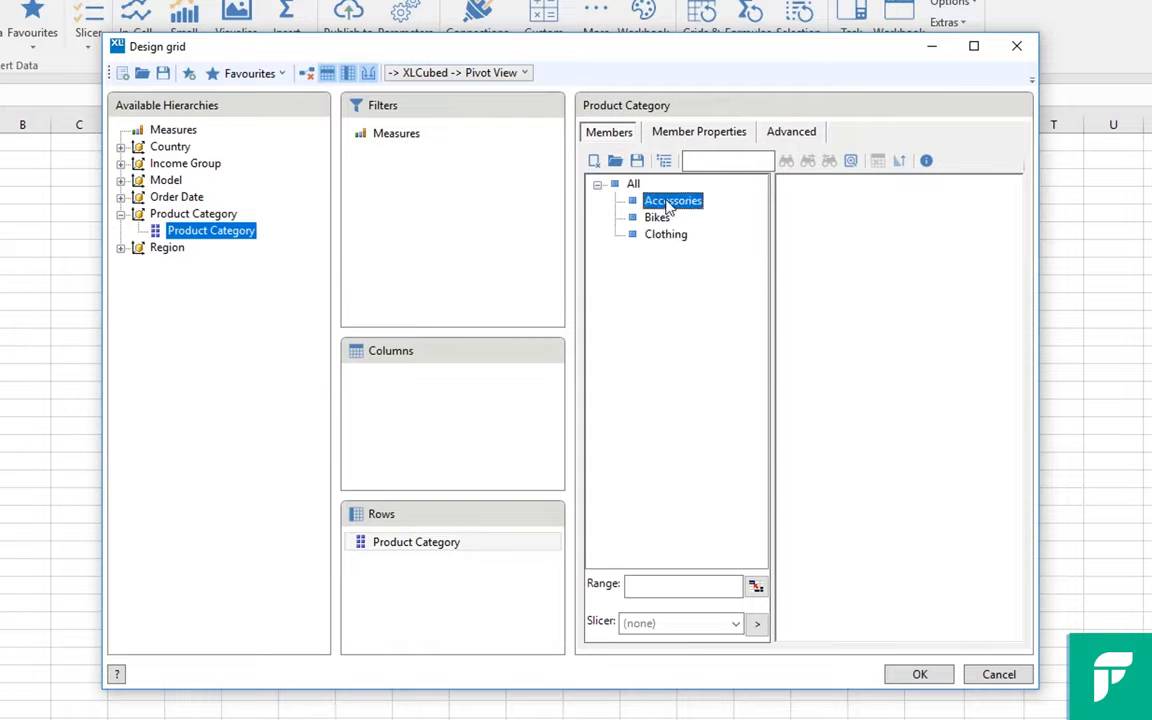
left_click(669, 232, "shift")
left_click_drag(669, 234, 848, 265)
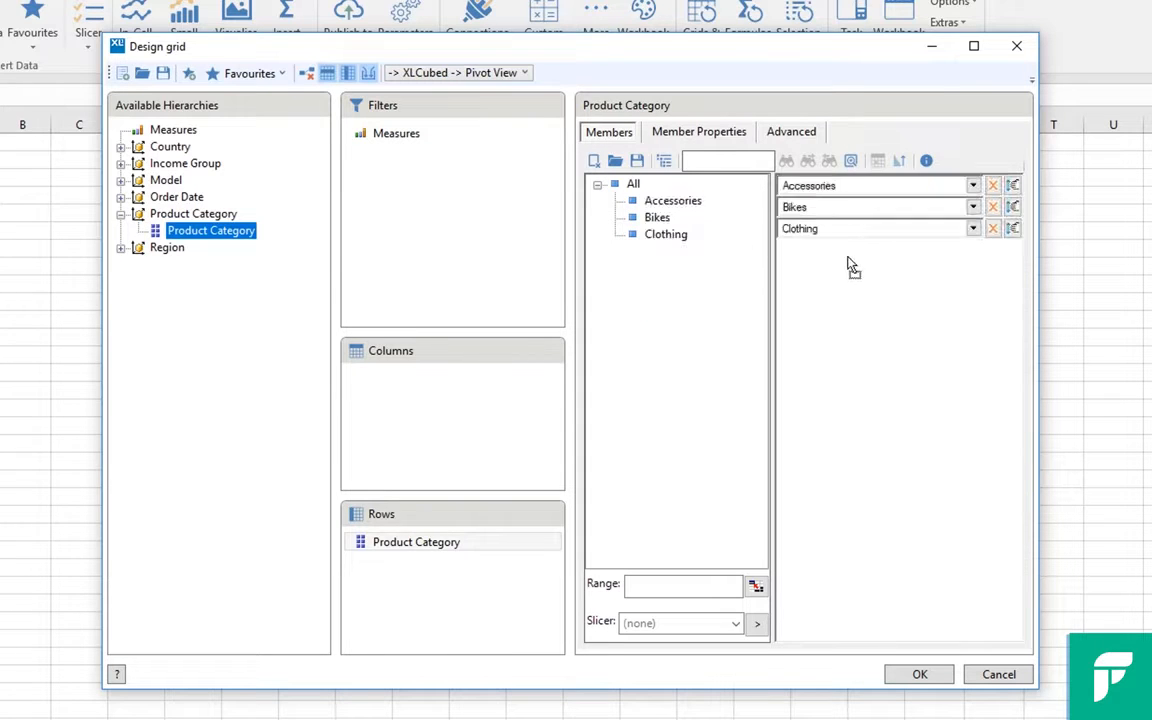
Place Order Date on the grid columns and insert the grid into the sheet
left_click(120, 197)
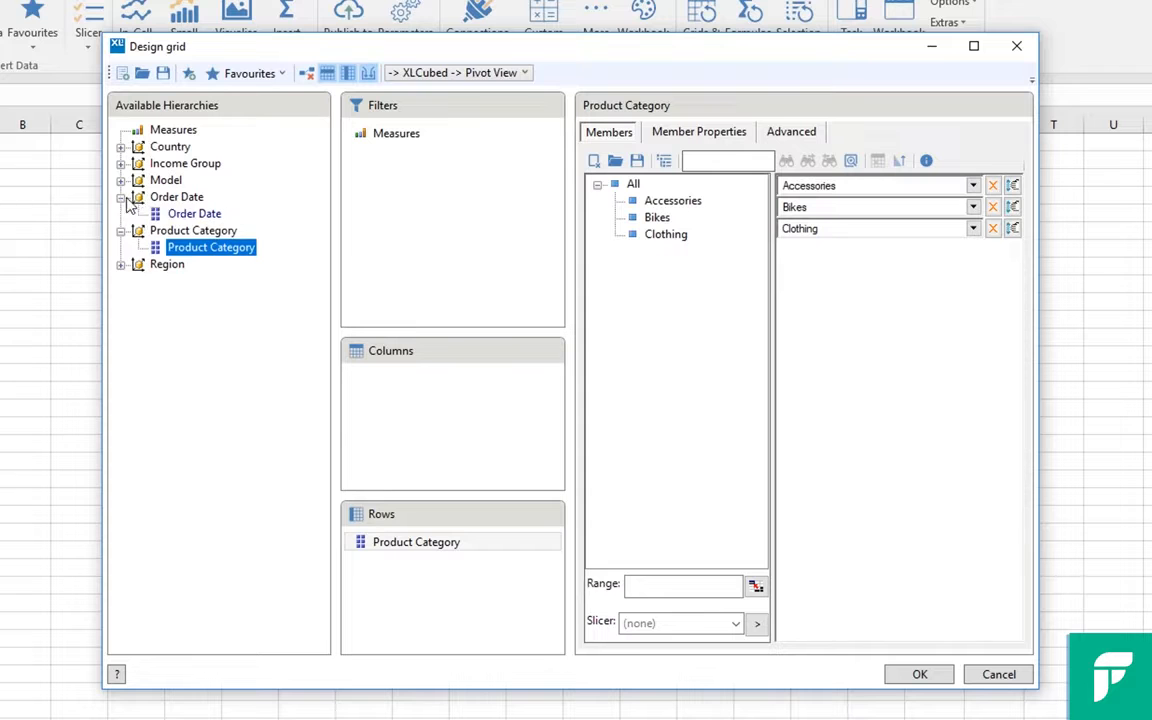
left_click(194, 214)
left_click_drag(386, 390, 388, 392)
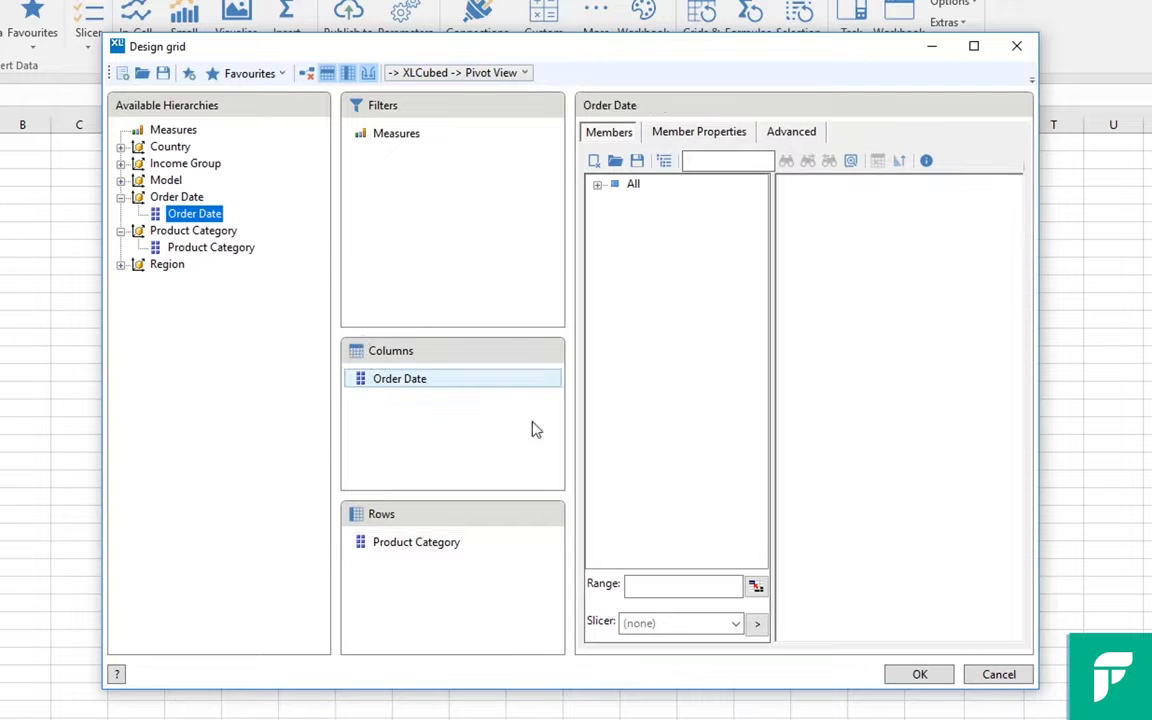
left_click(917, 674)
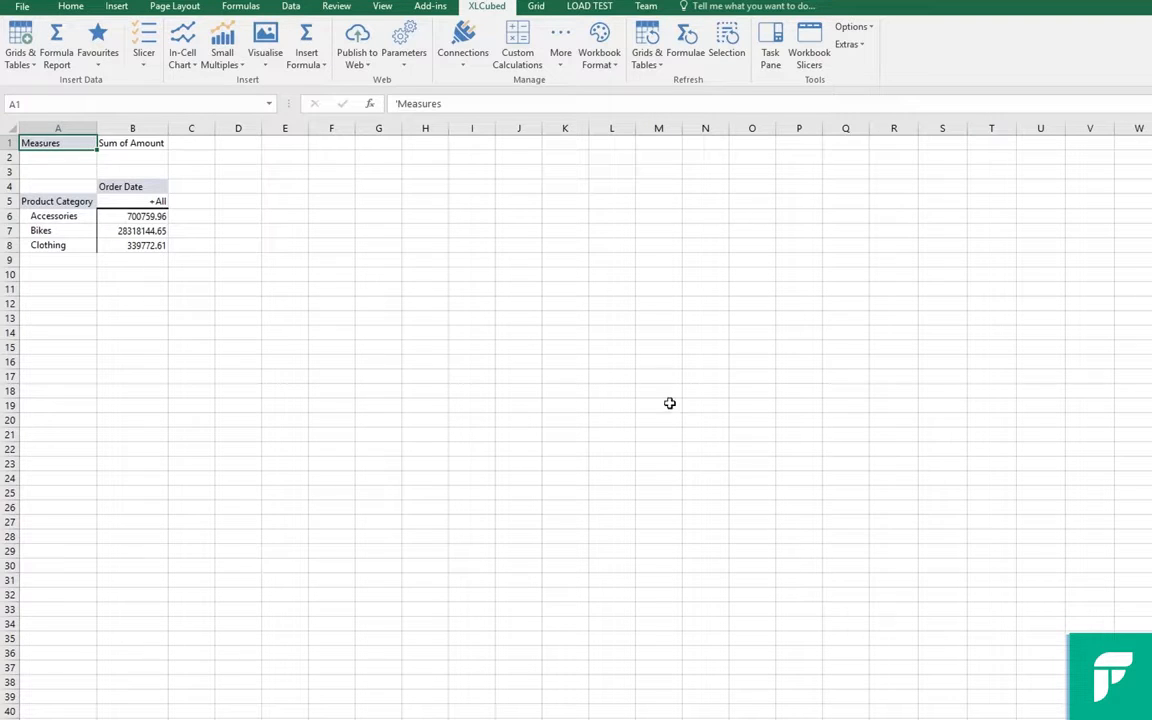
Edit the Pivot View connection's definition and add the Model field as a level beneath Product Category in that hierarchy
left_click(463, 38)
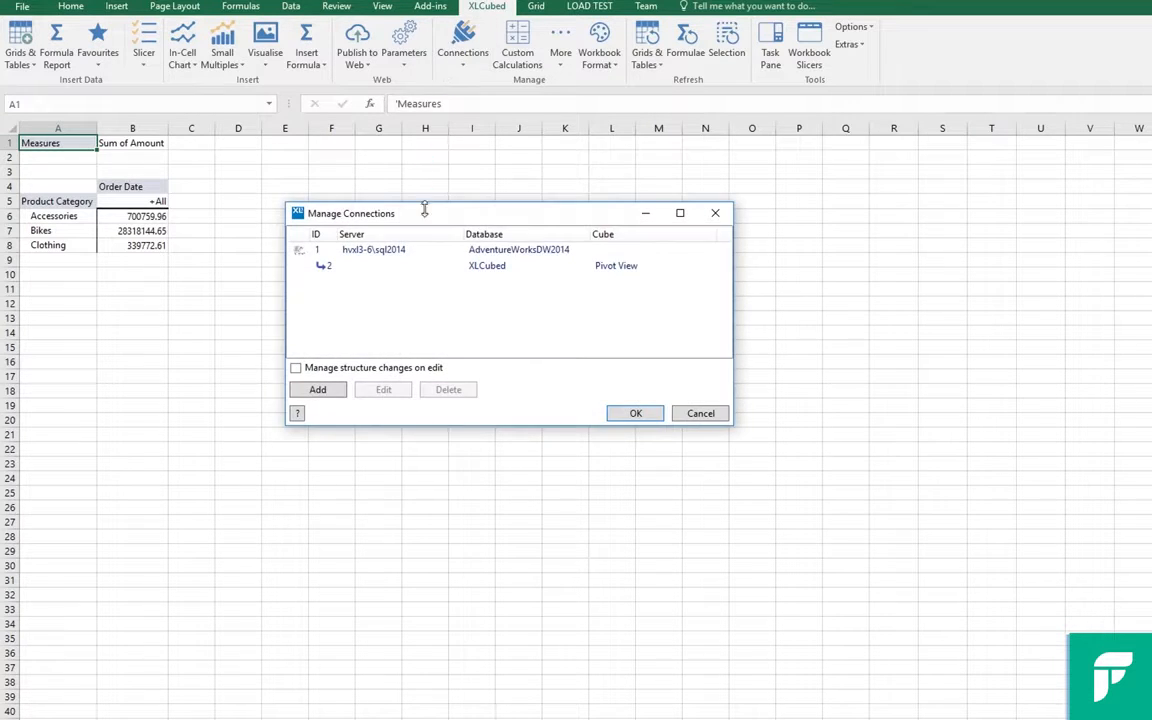
left_click(420, 267)
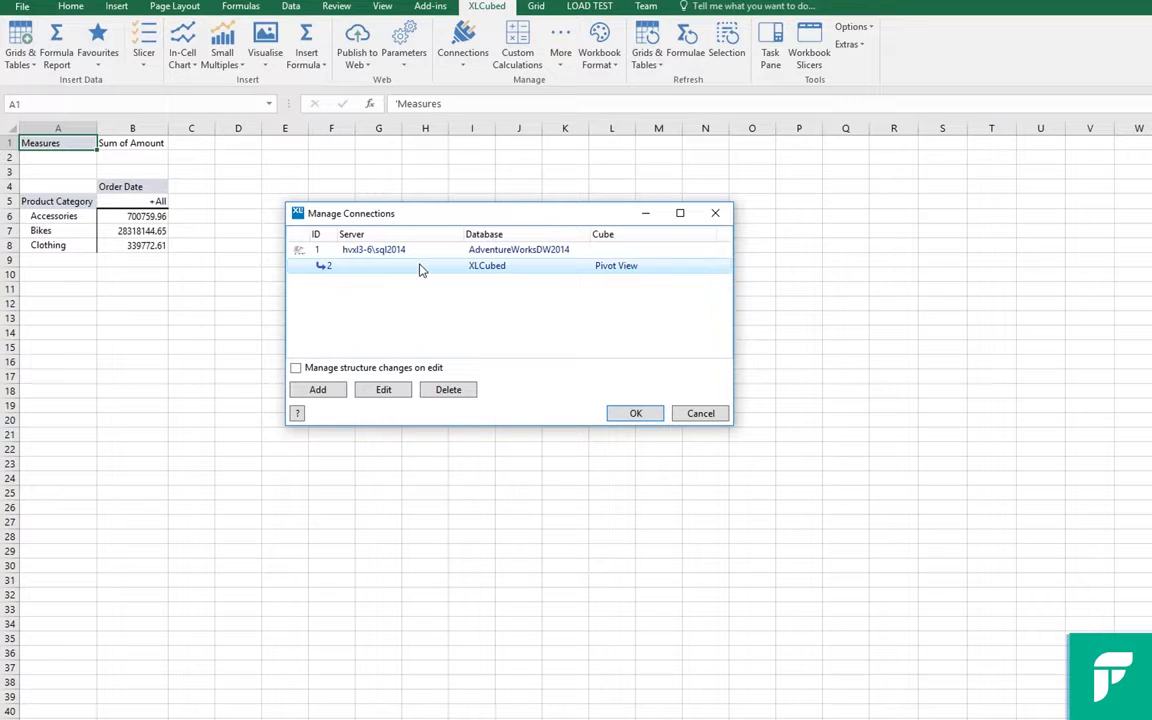
left_click(384, 392)
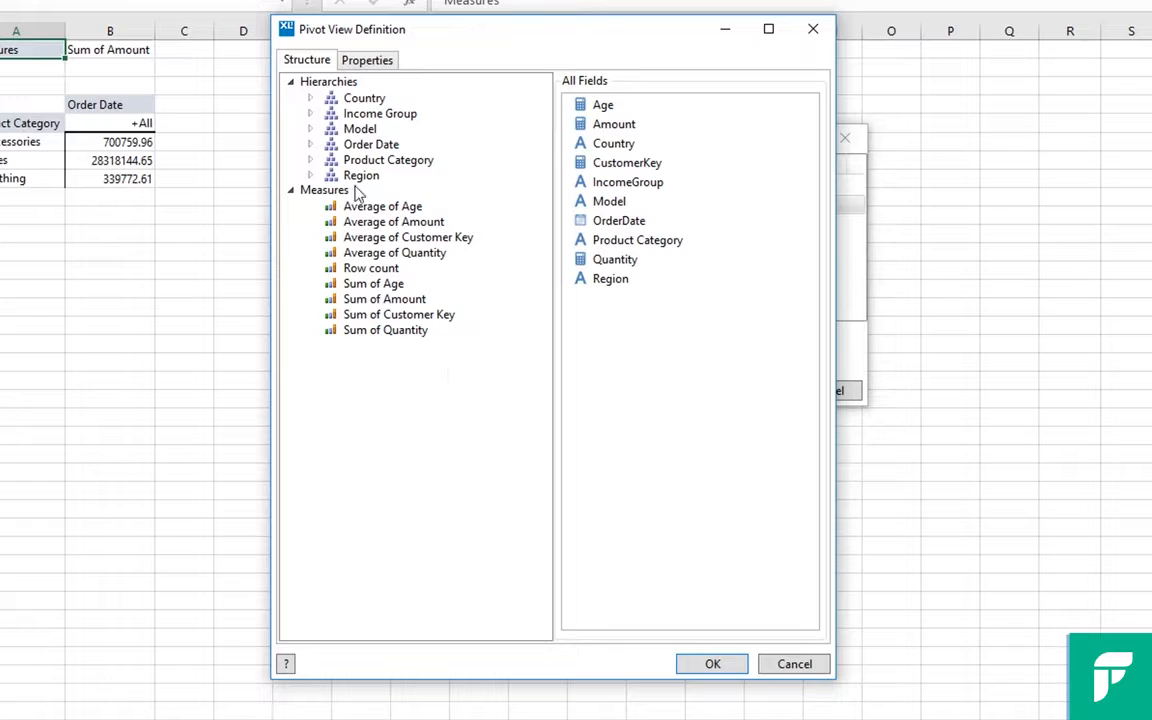
left_click(309, 129)
left_click(310, 176)
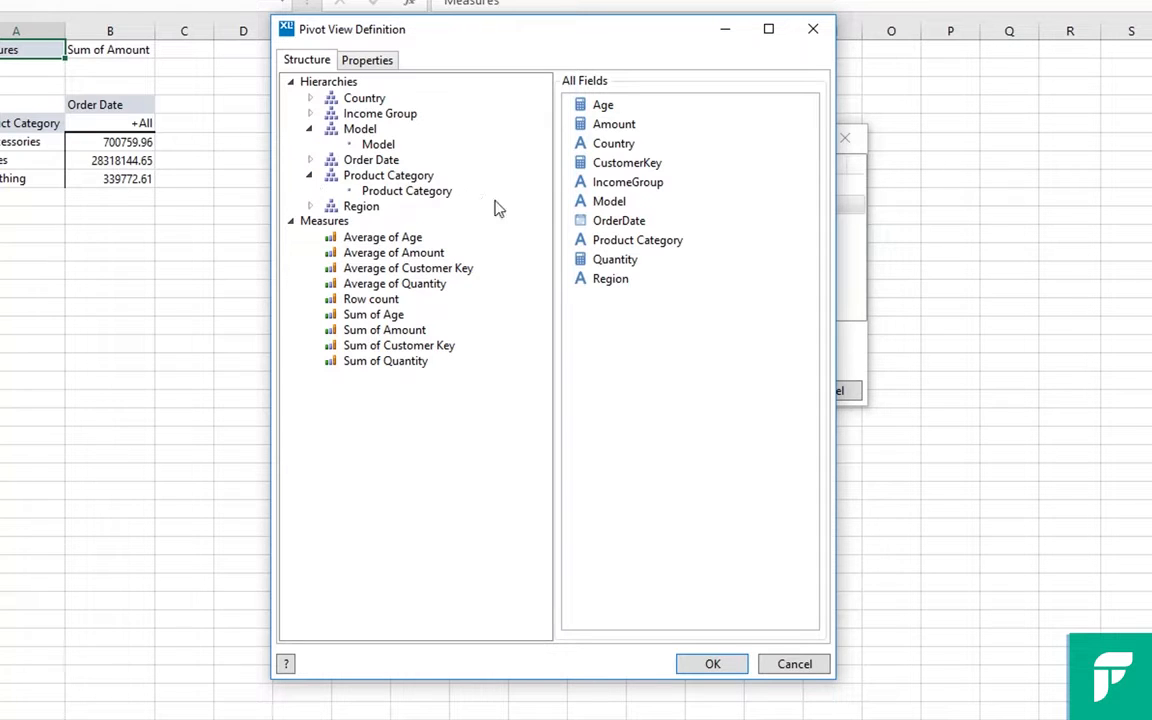
left_click_drag(617, 204, 422, 190)
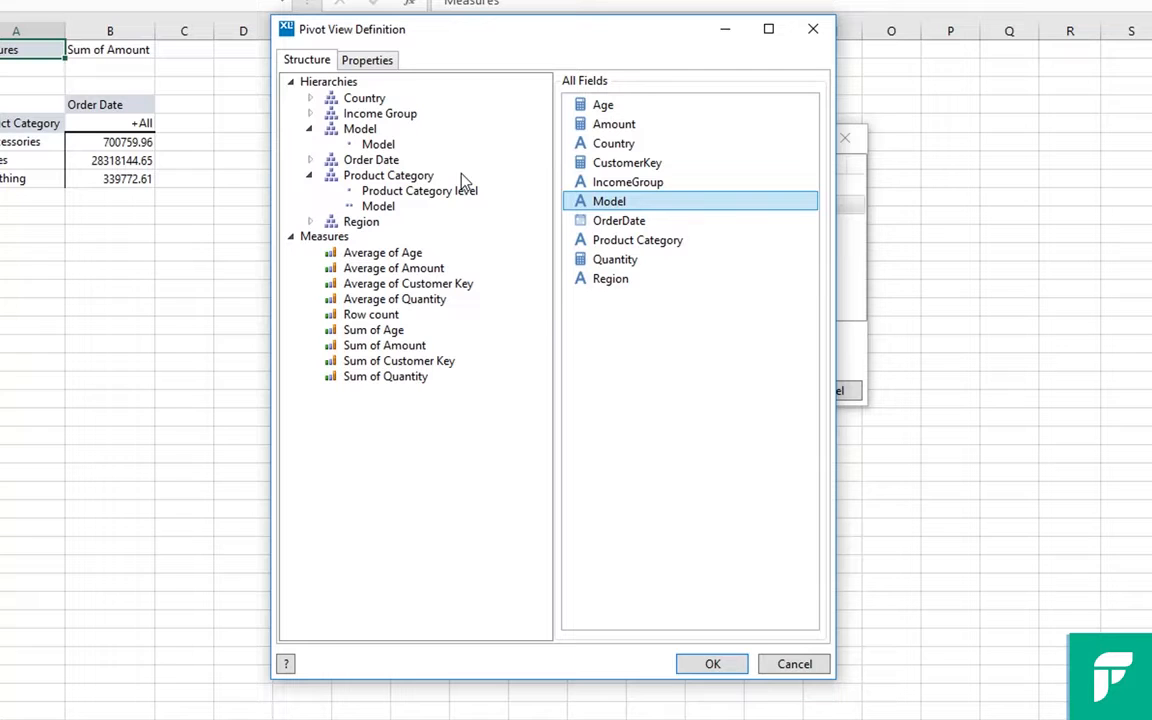
Rename the top level of the Product Category hierarchy to Category
left_click_drag(440, 191, 388, 198)
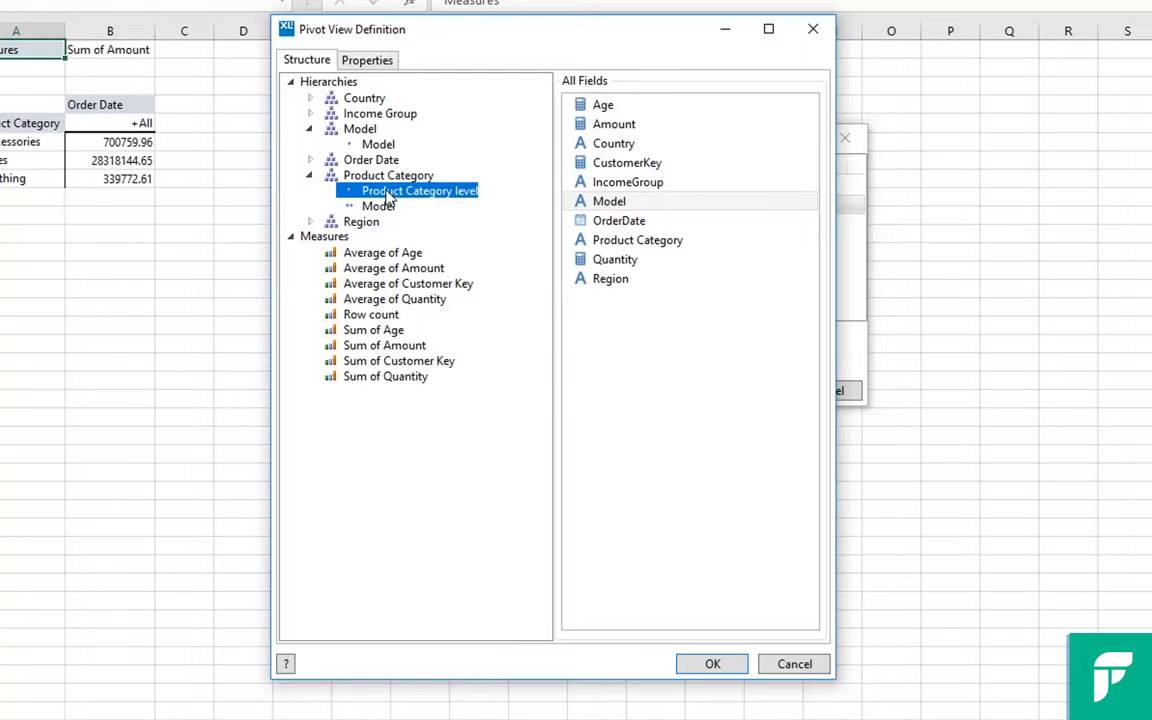
right_click(388, 198)
left_click(352, 202)
type("Category")
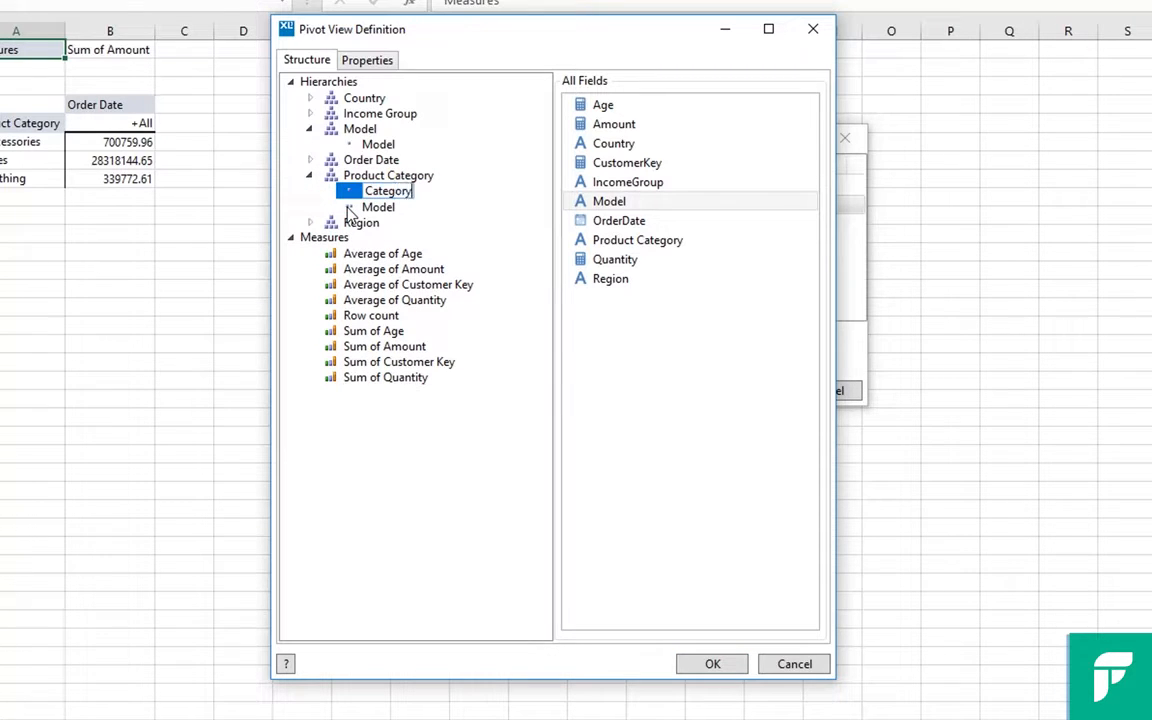
key("Return")
Delete the standalone Model hierarchy from the pivot view definition
right_click(366, 131)
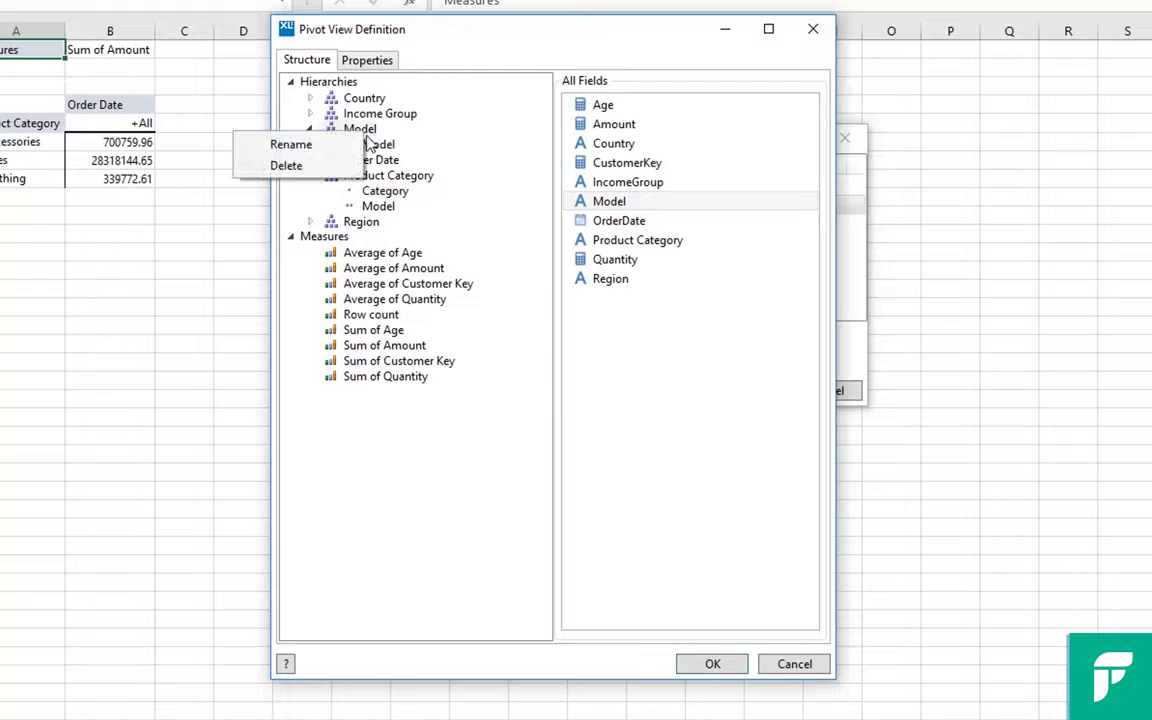
left_click(330, 169)
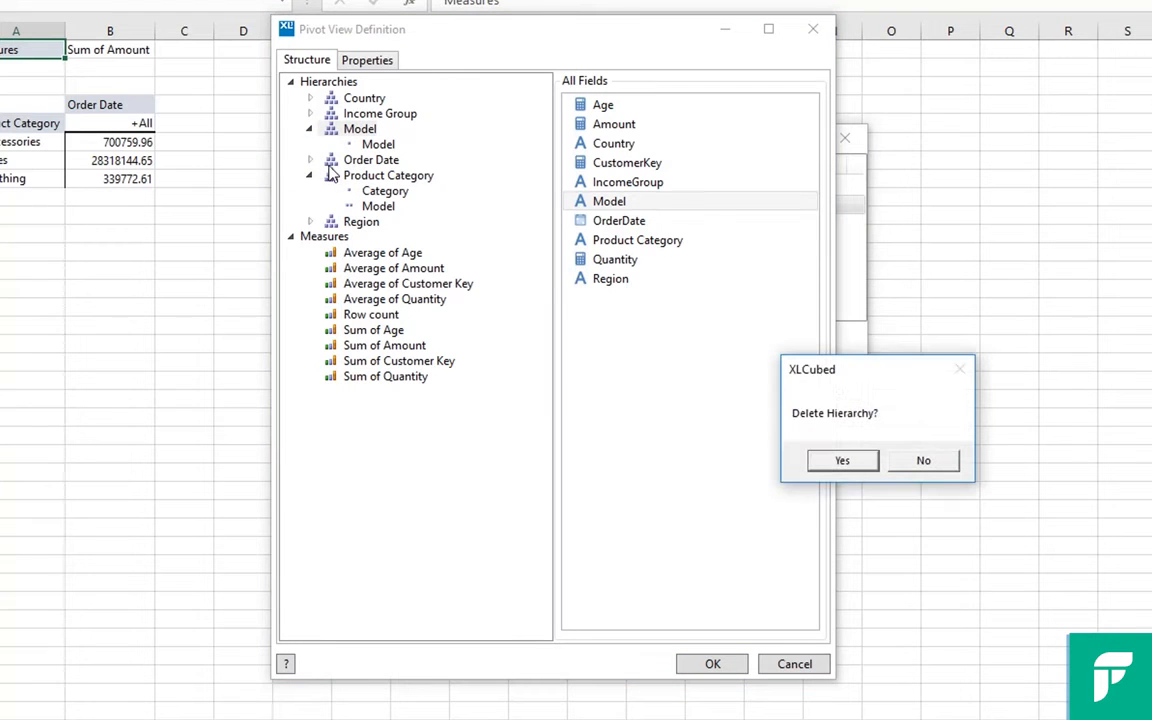
left_click(818, 462)
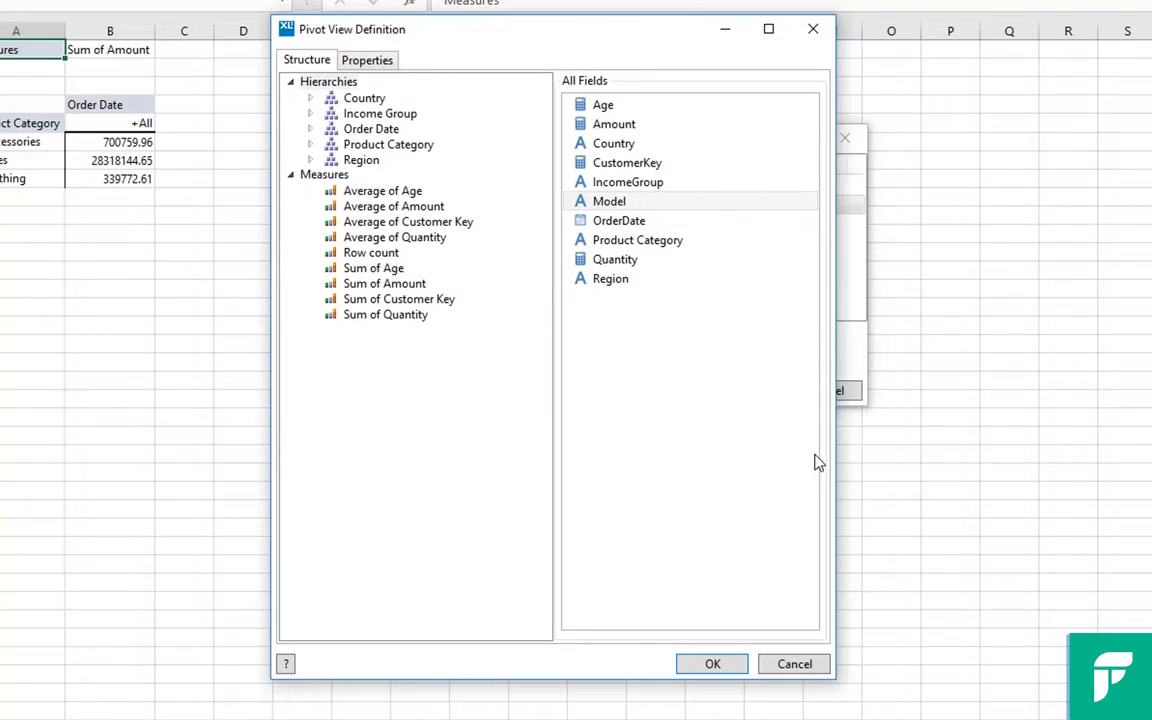
Add the OrderDate field three times as levels above the existing level in the Order Date hierarchy
left_click(311, 129)
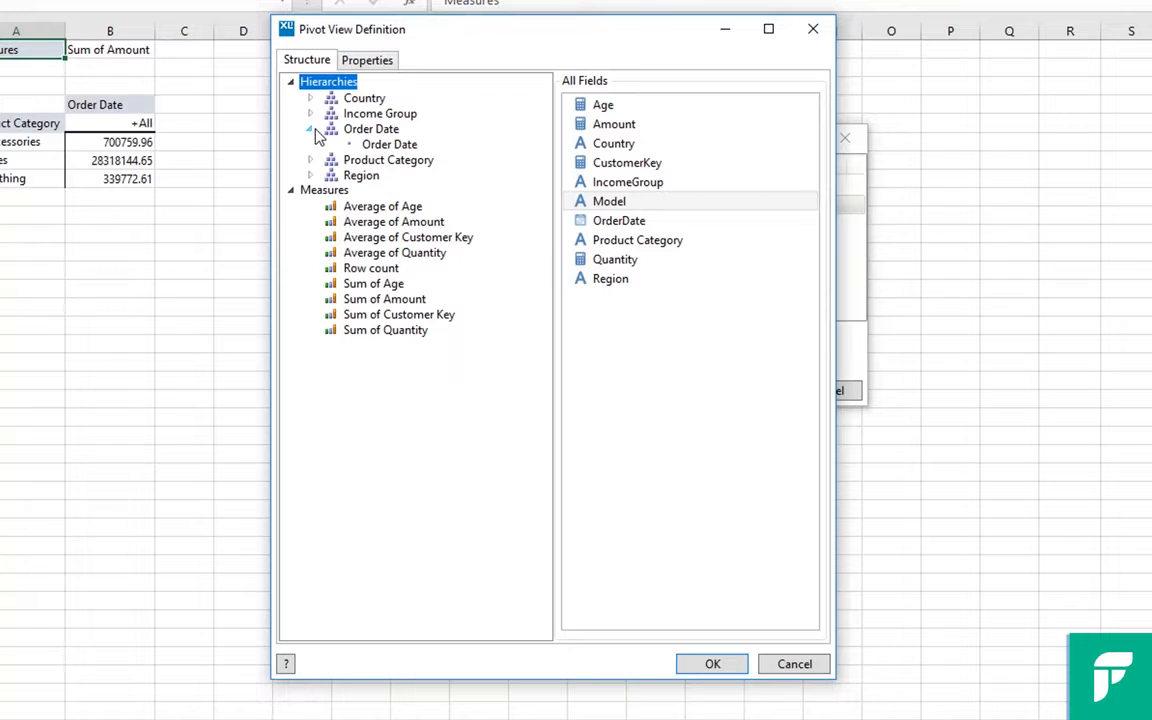
left_click_drag(638, 222, 400, 150)
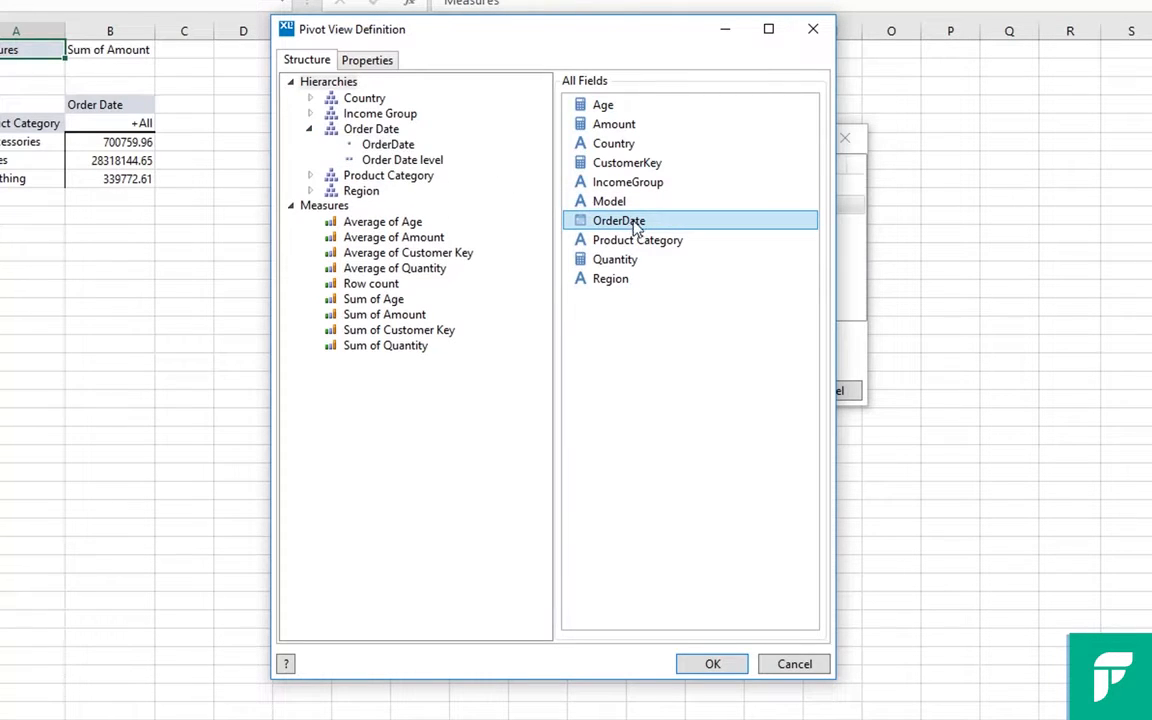
left_click_drag(635, 226, 445, 172)
left_click_drag(620, 226, 402, 148)
Set the calculation of the first OrderDate level to Year and of the second to Quarter
right_click(400, 147)
mouse_move(362, 200)
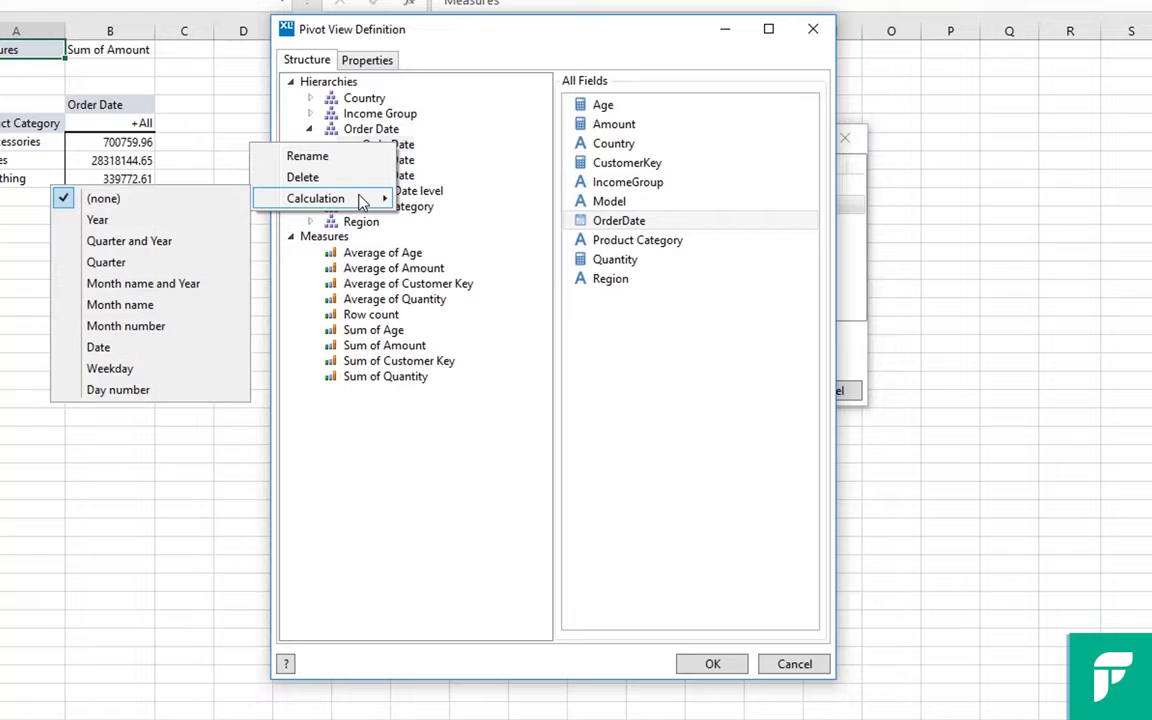
left_click(168, 222)
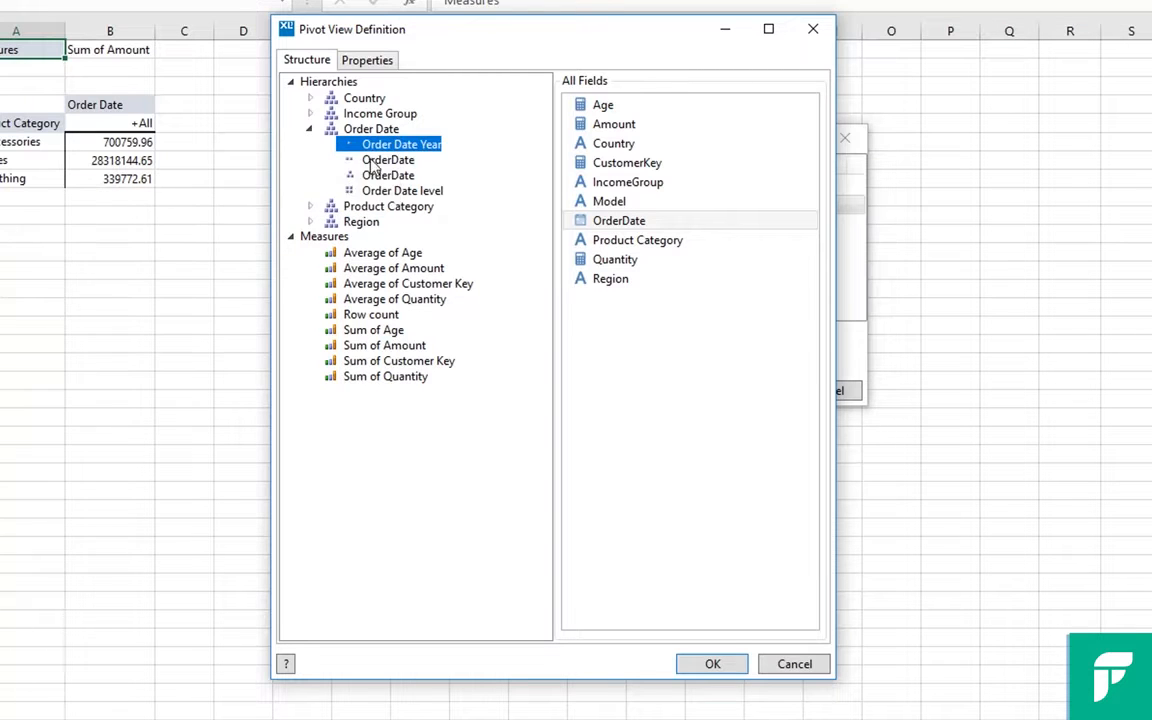
right_click(380, 161)
mouse_move(316, 213)
left_click(141, 280)
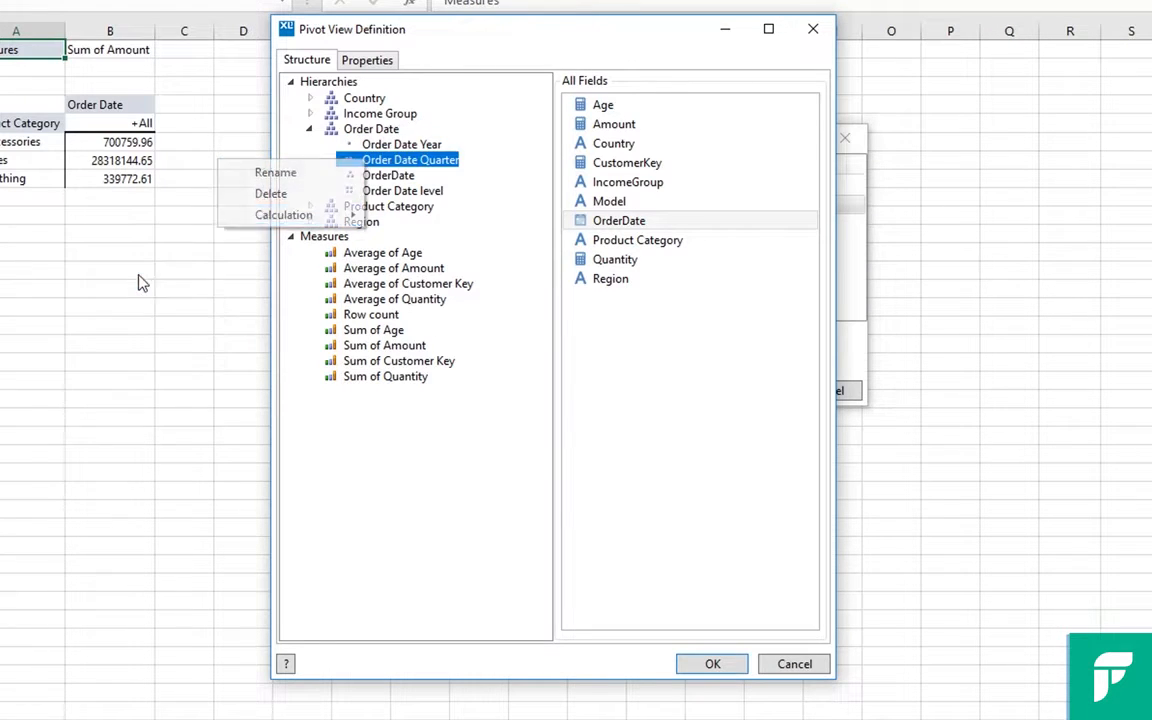
Set the third OrderDate level's calculation to Month name and apply the pivot view changes to the connection
right_click(388, 176)
mouse_move(300, 233)
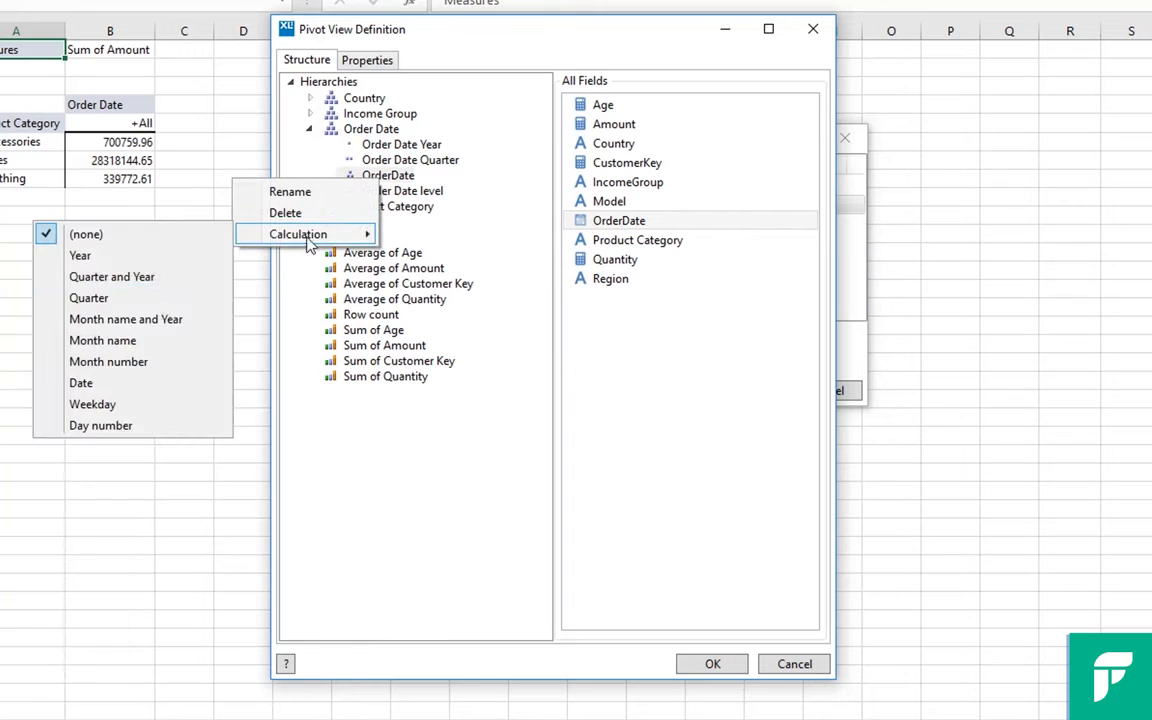
left_click(138, 343)
left_click(712, 664)
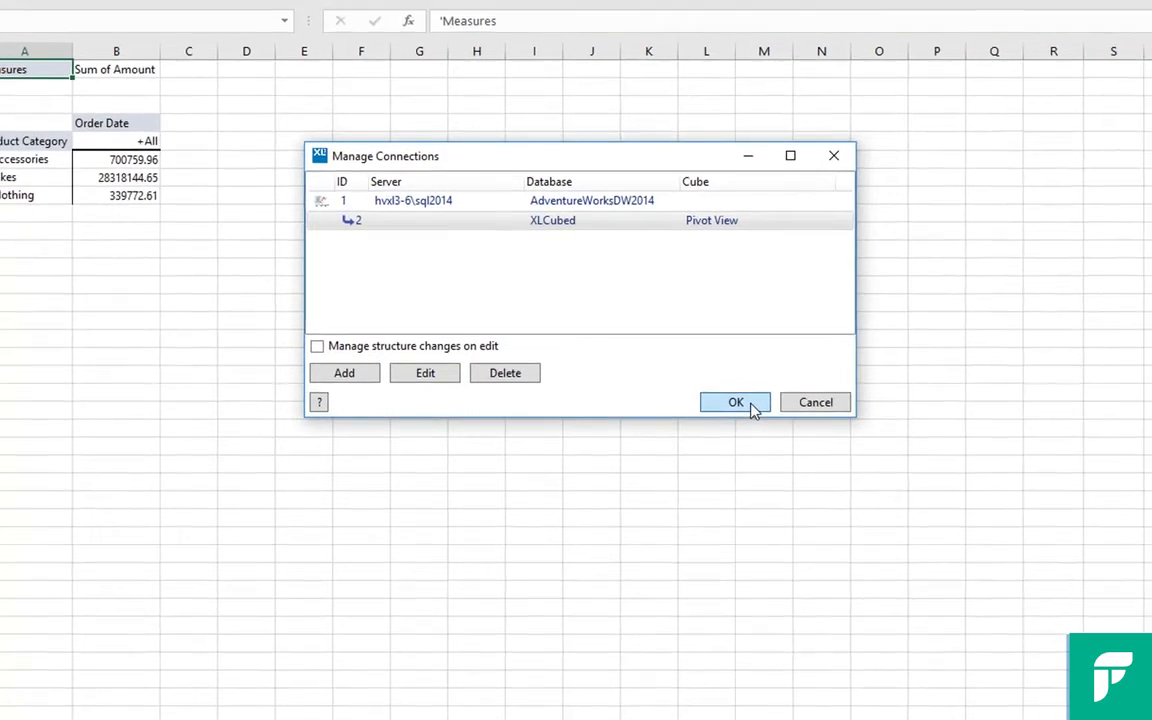
left_click(746, 392)
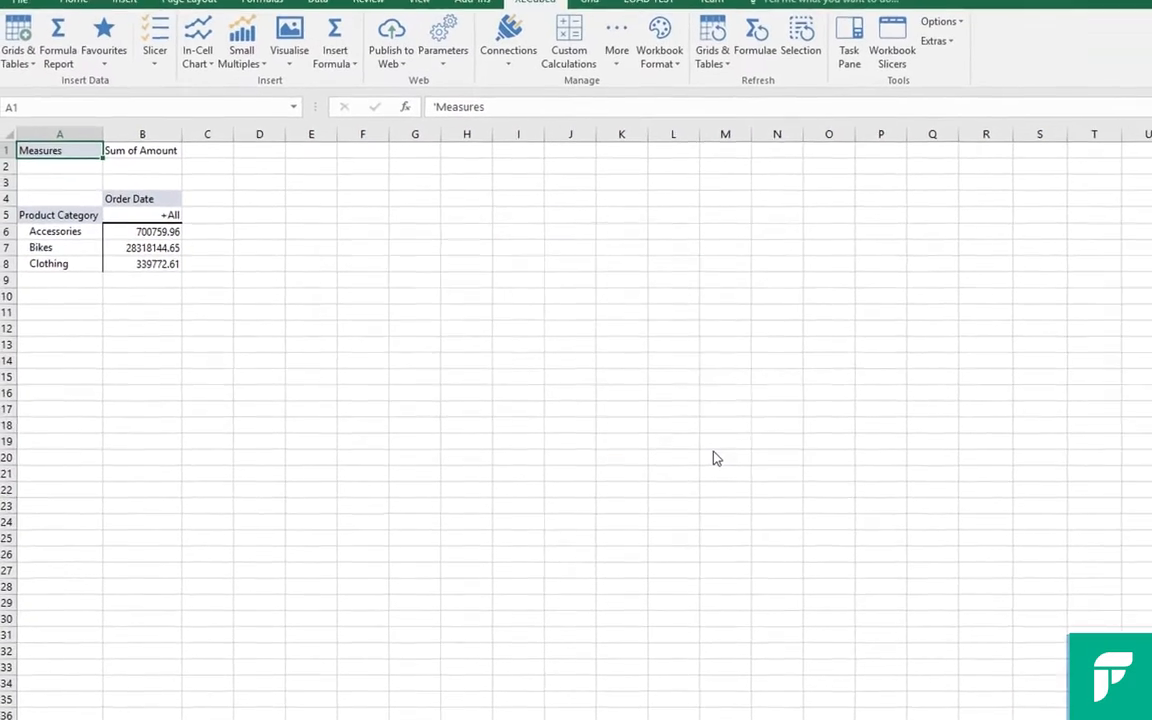
Reopen the grid's design and examine the Product Category members beneath Accessories
double_click(167, 255)
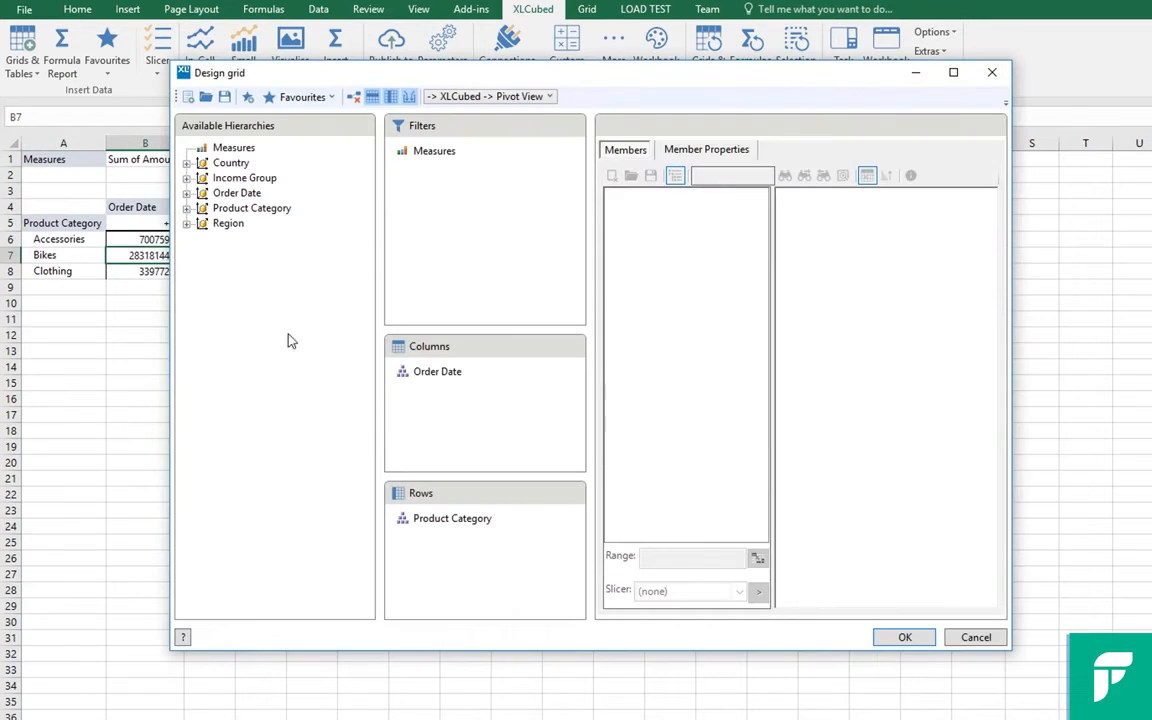
left_click(460, 520)
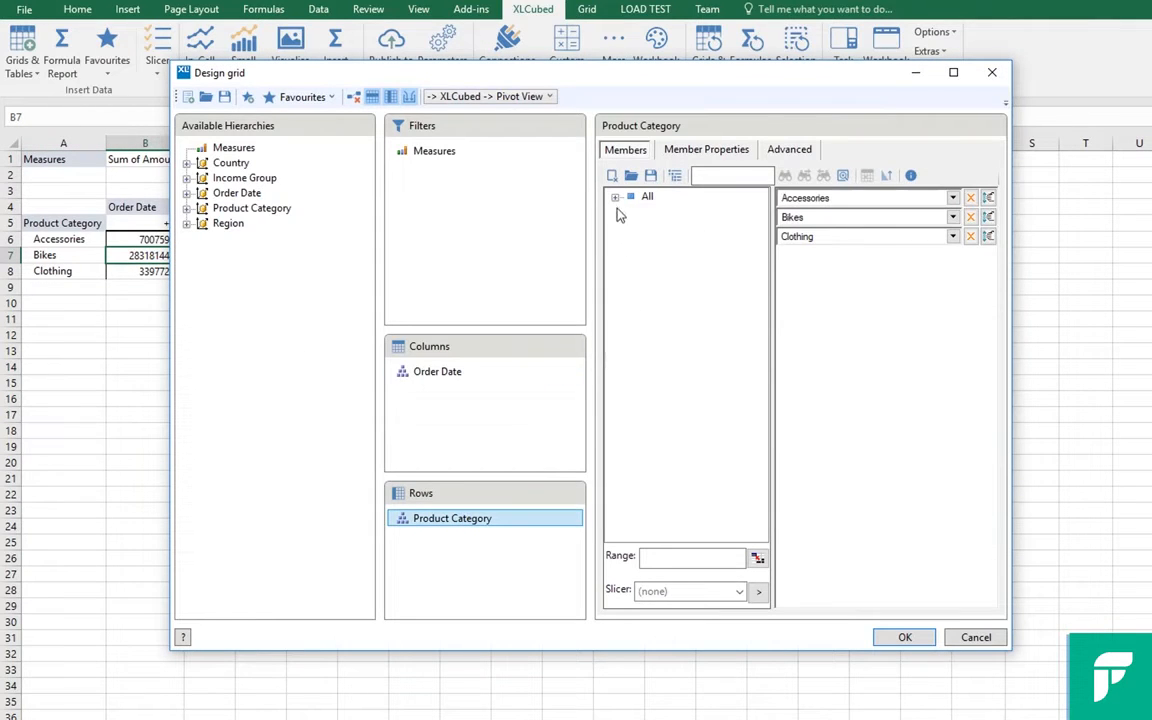
left_click(616, 199)
left_click(631, 212)
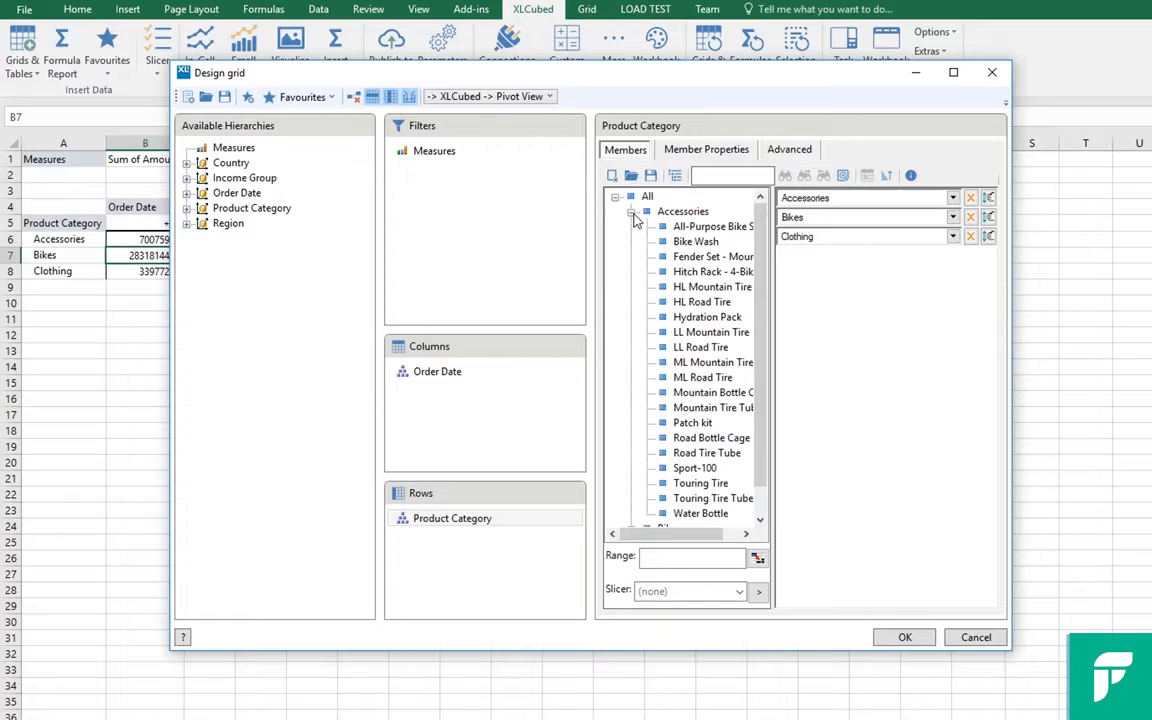
Check the Order Date members down to the January 2012 dates and show only 2012, 2013 and 2014 in the grid's columns
left_click(445, 374)
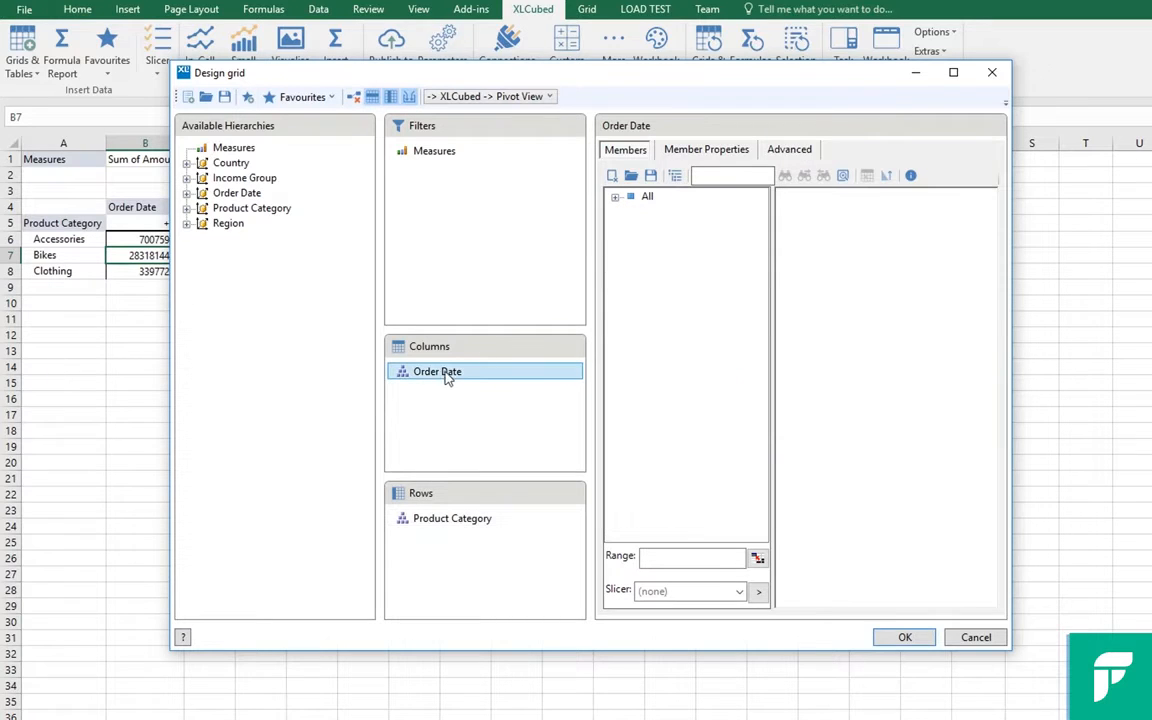
left_click(615, 197)
left_click(631, 242)
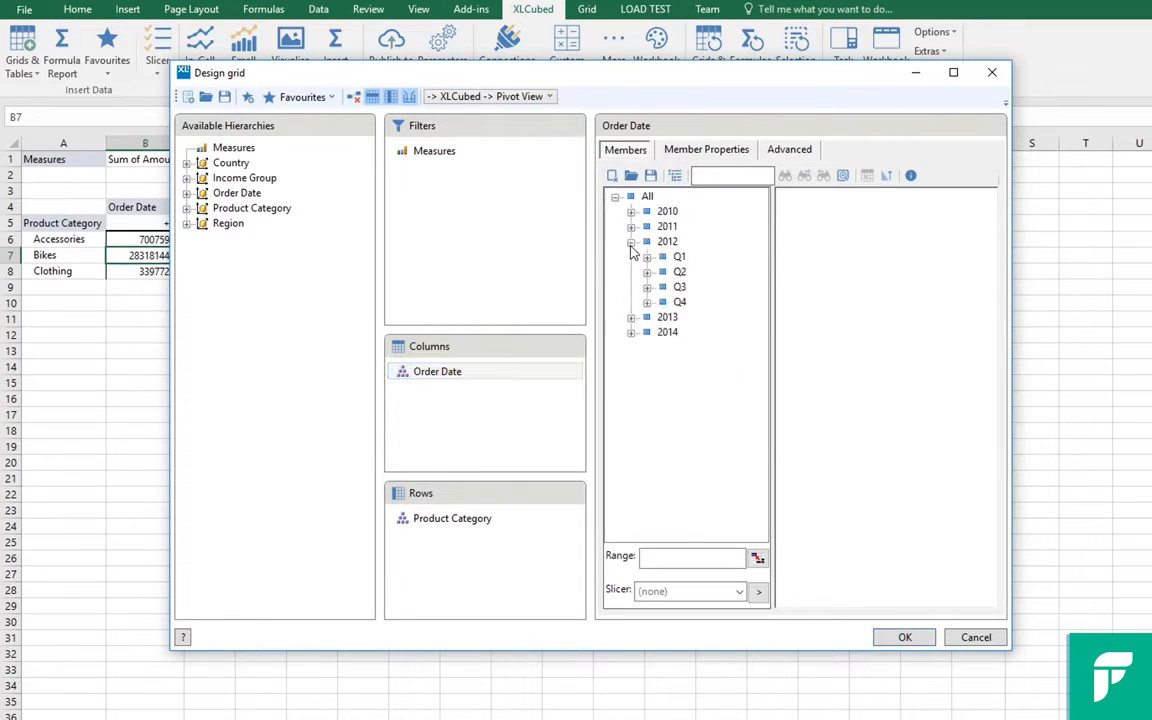
left_click(647, 257)
left_click(662, 273)
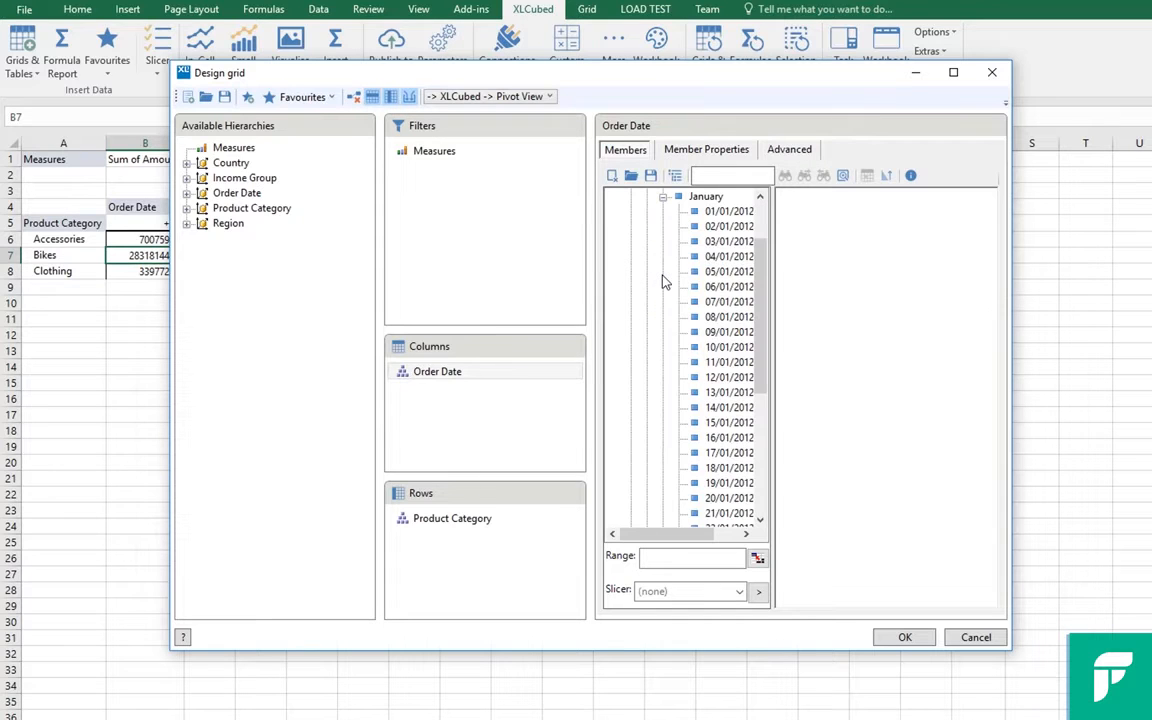
scroll(662, 281, "up", 2)
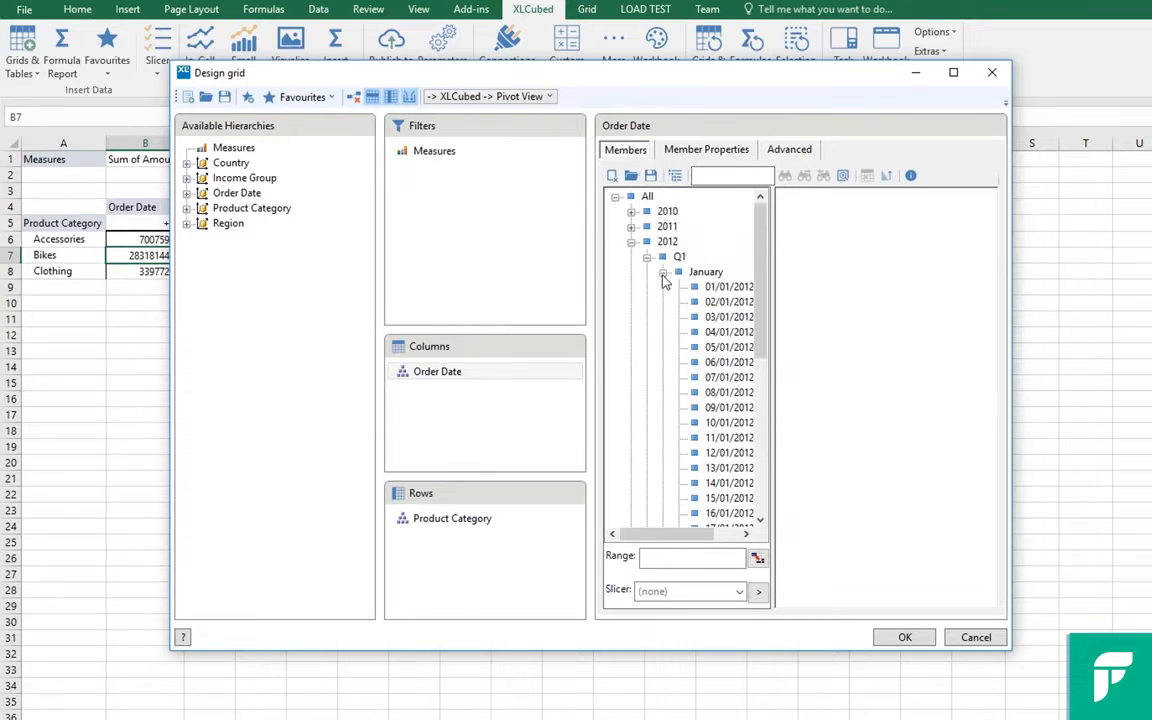
double_click(667, 242)
left_click(668, 272, "shift")
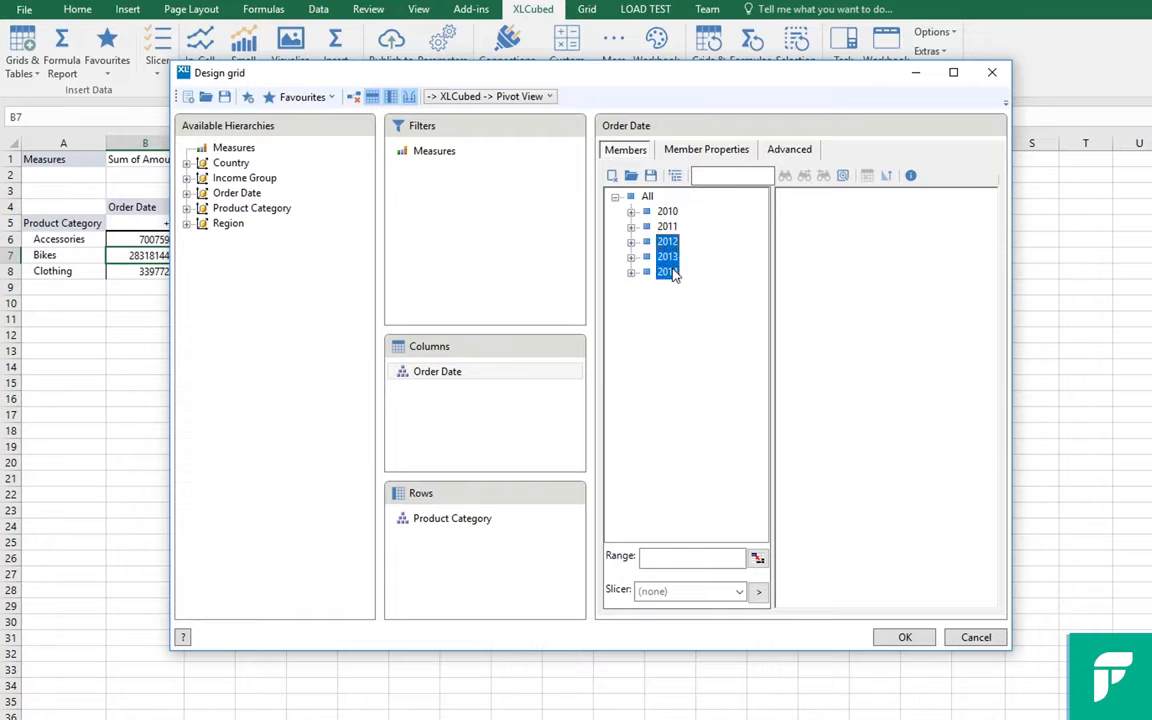
left_click_drag(670, 273, 868, 478)
left_click(905, 637)
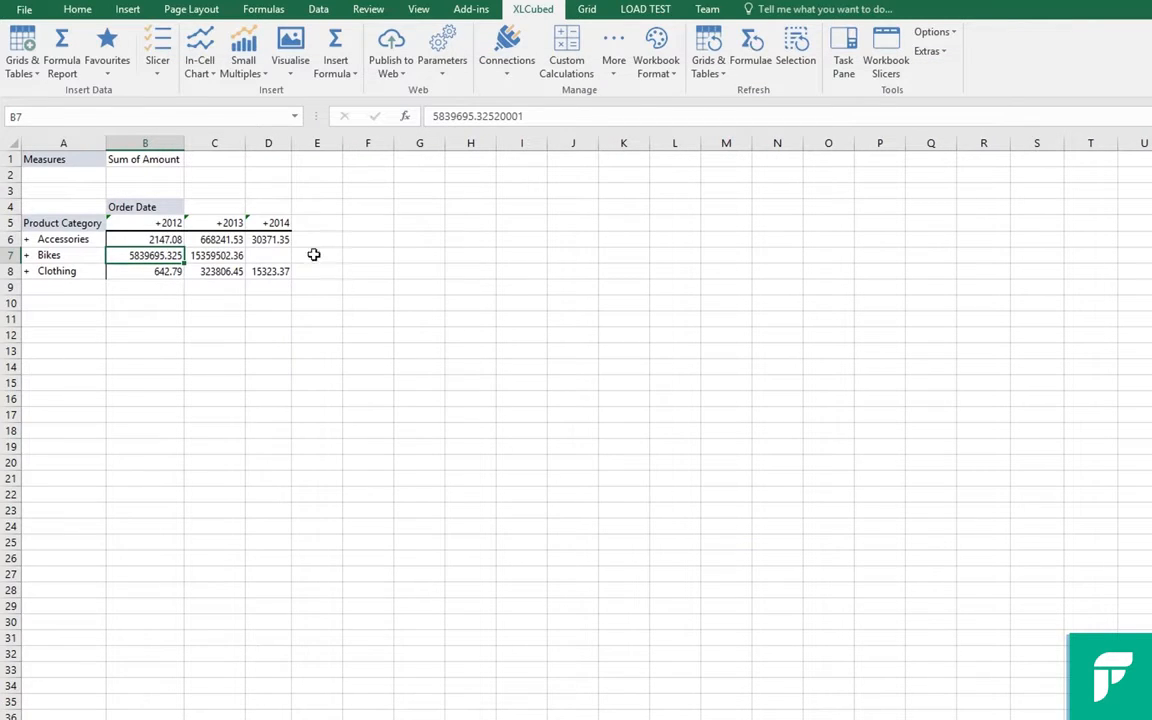
Expand and collapse the 2014 column in the grid, and drill the Bikes row down to its models
left_click(276, 222)
double_click(276, 222)
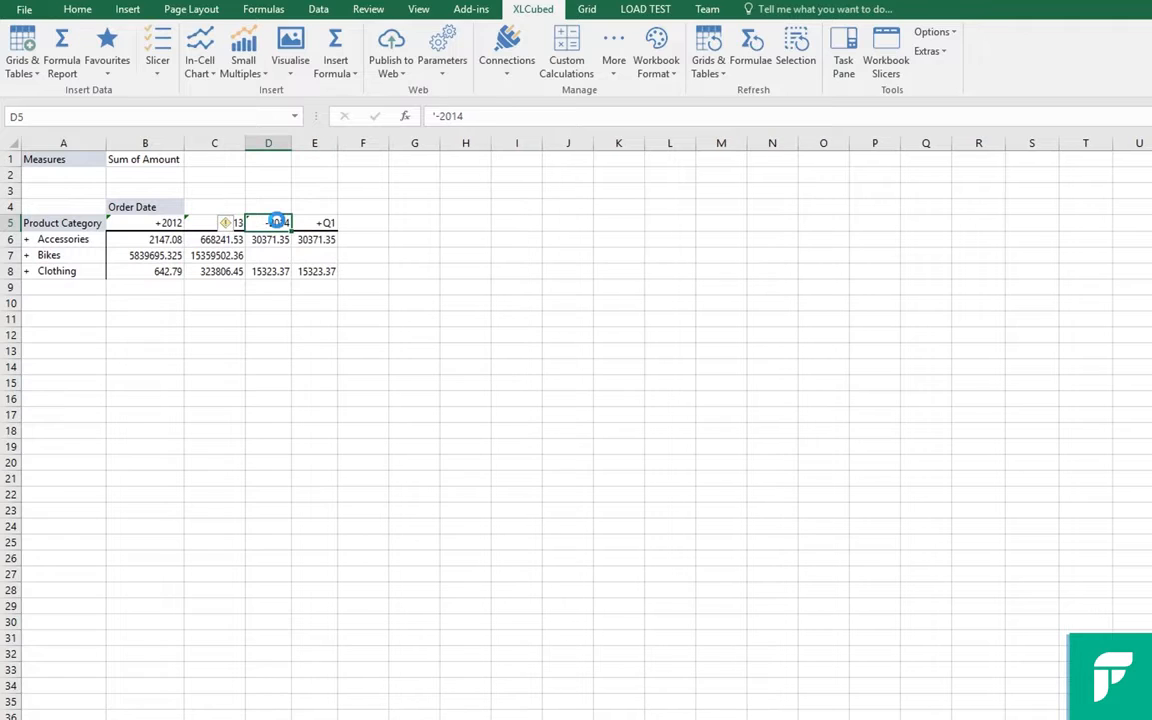
double_click(276, 222)
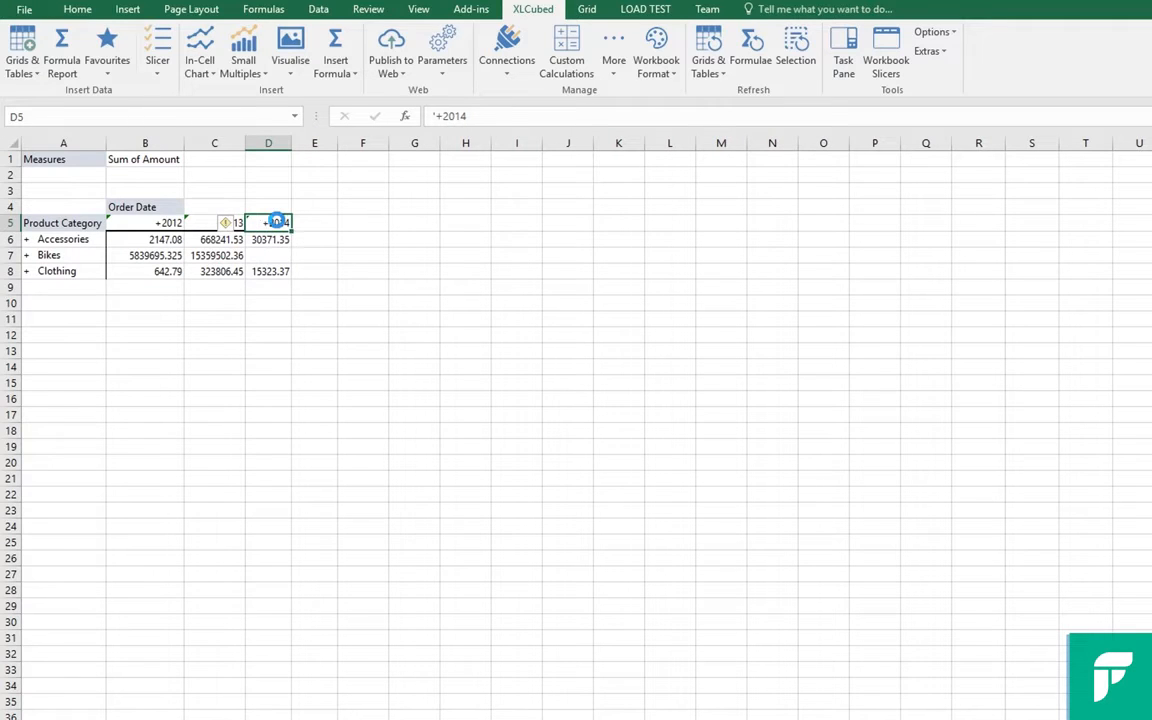
left_click(87, 254)
double_click(91, 255)
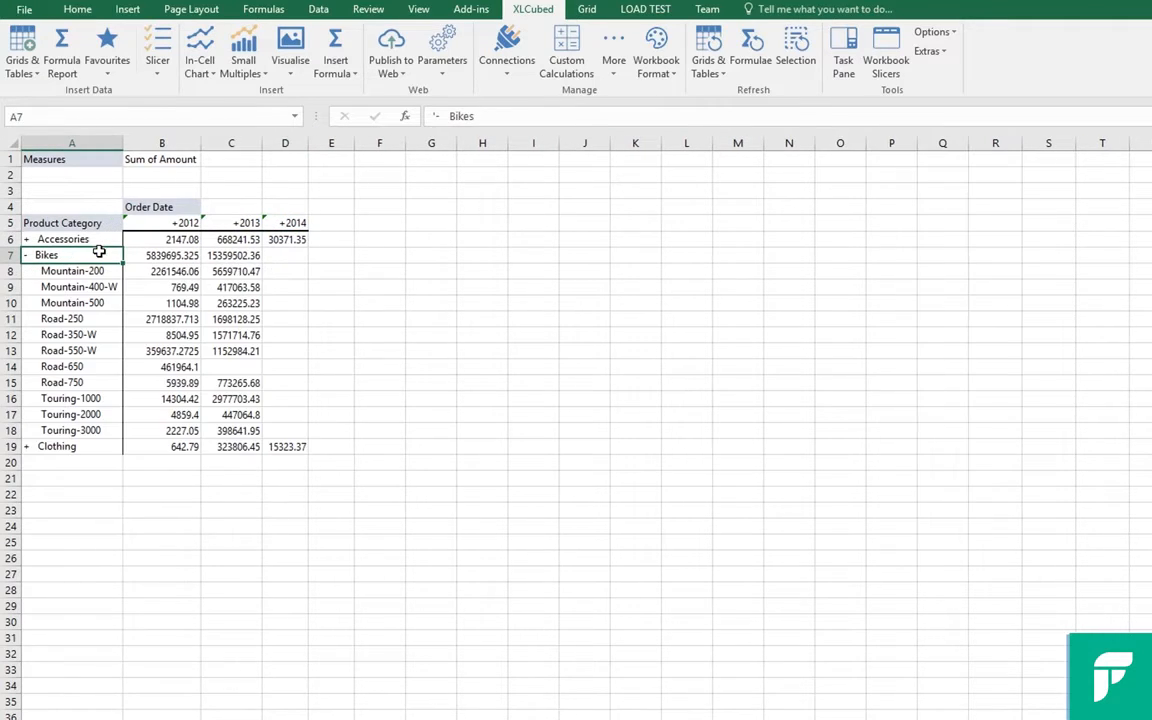
Add a calculated member whose expression is the SUM of the Bikes models Mountain-100, Mountain-200, Mountain-400-W and Mountain-500
left_click(570, 55)
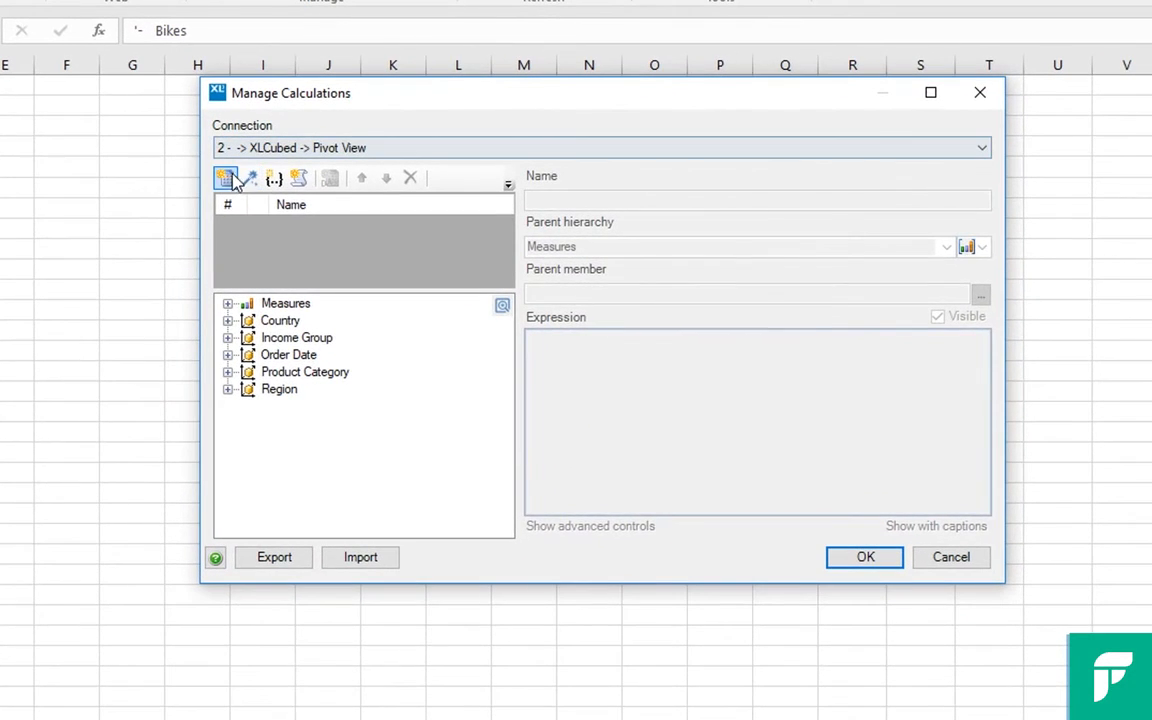
left_click(475, 227)
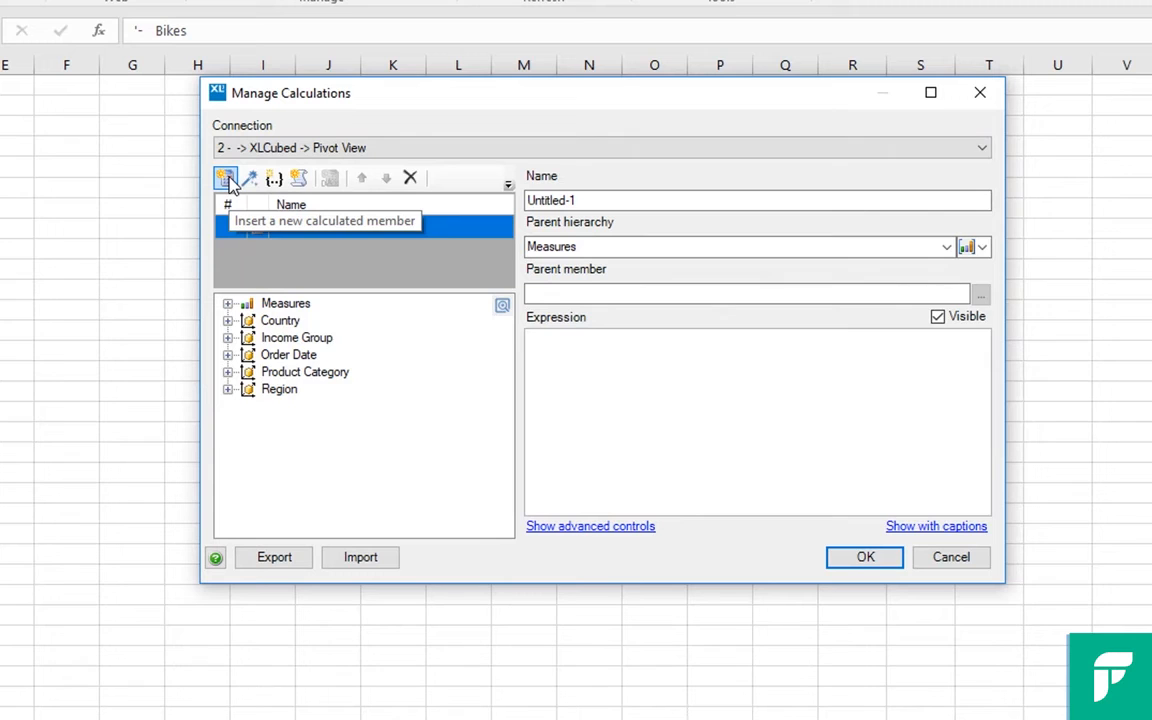
left_click(228, 372)
left_click(248, 389)
left_click(268, 406)
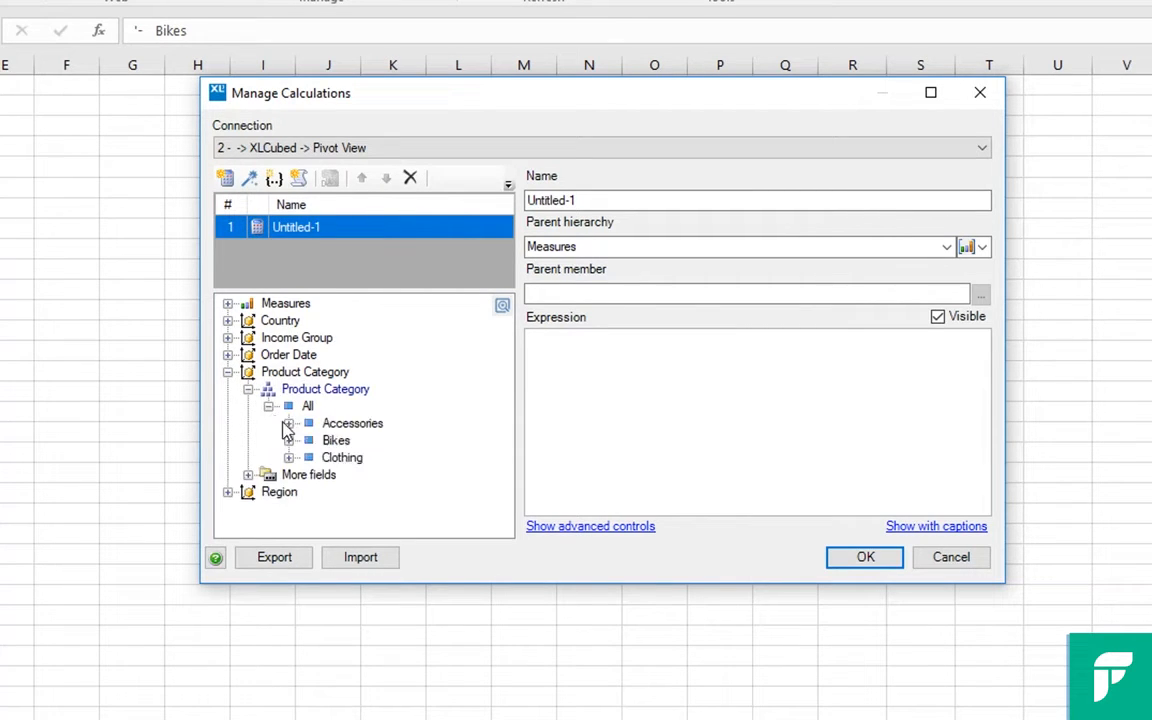
left_click(289, 441)
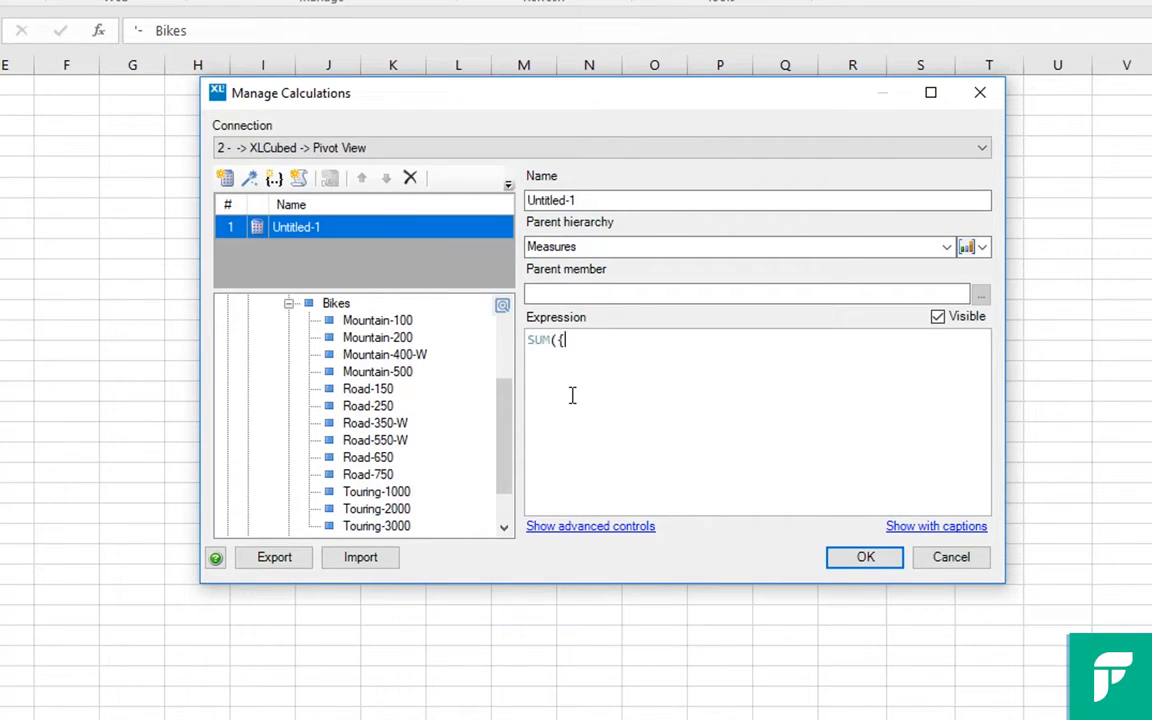
left_click_drag(400, 322, 617, 370)
left_click_drag(377, 337, 876, 436)
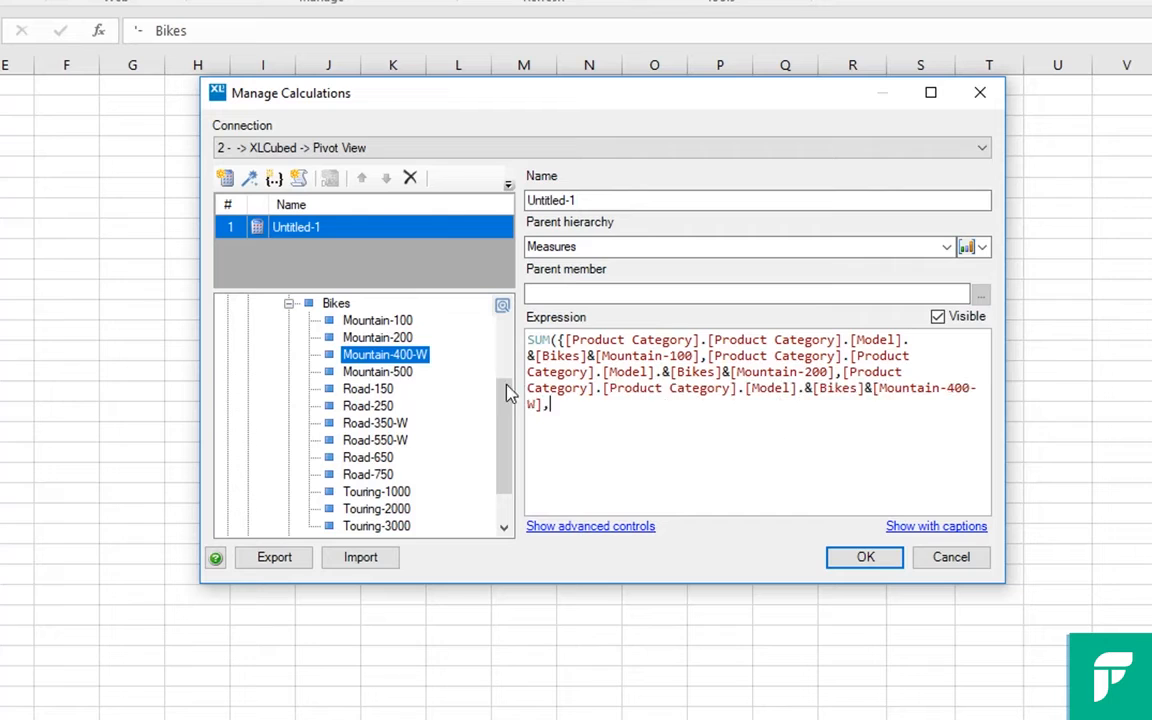
left_click_drag(377, 371, 594, 437)
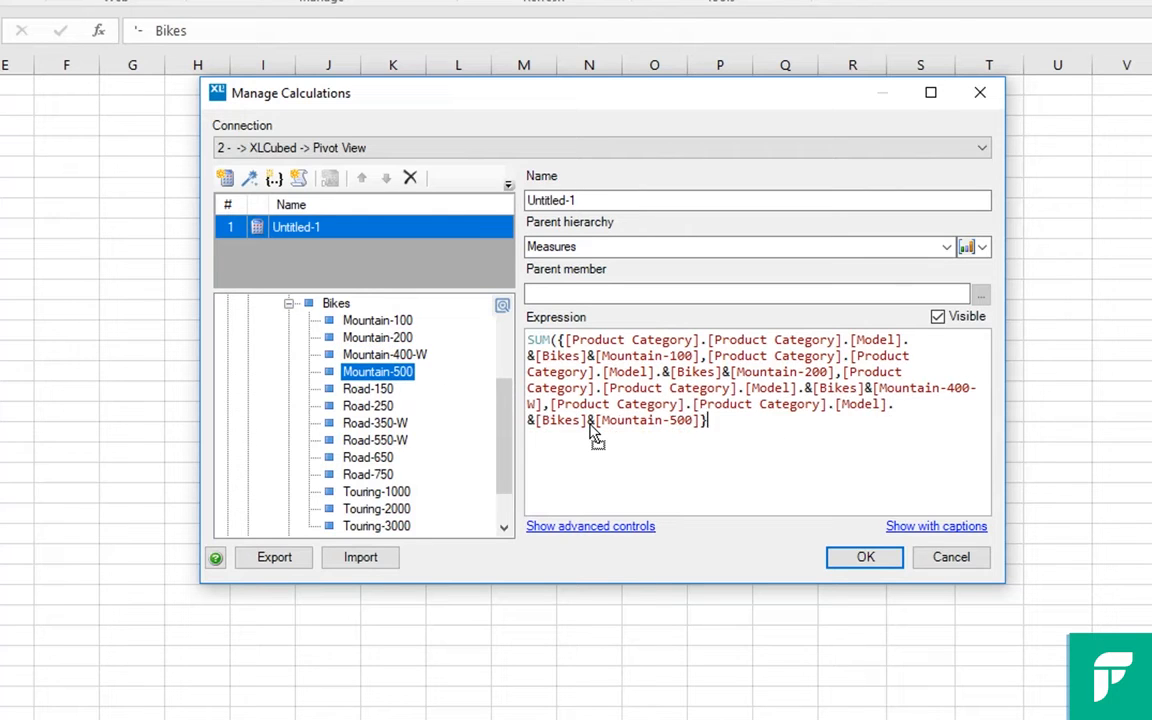
Name the new calculated member Mountain Bikes
double_click(552, 200)
type("Mounta")
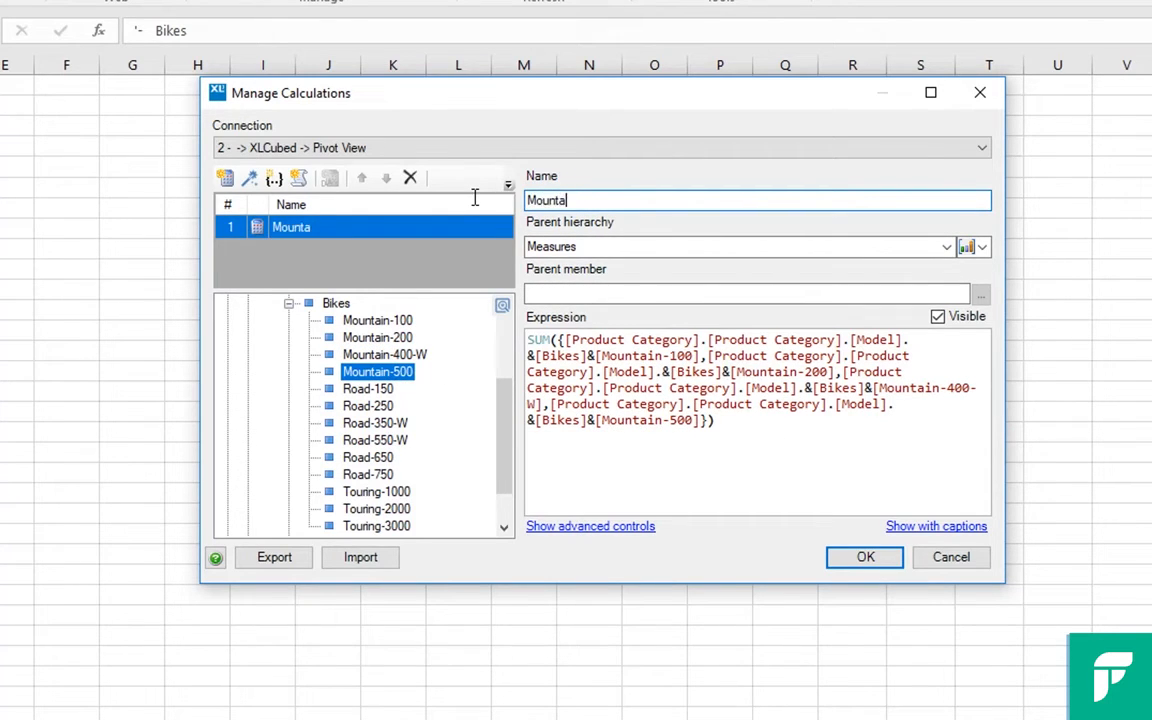
type("in Bikes")
Set the calculation's parent hierarchy to Product Category and its parent member to Bikes, and save the calculation
left_click(948, 247)
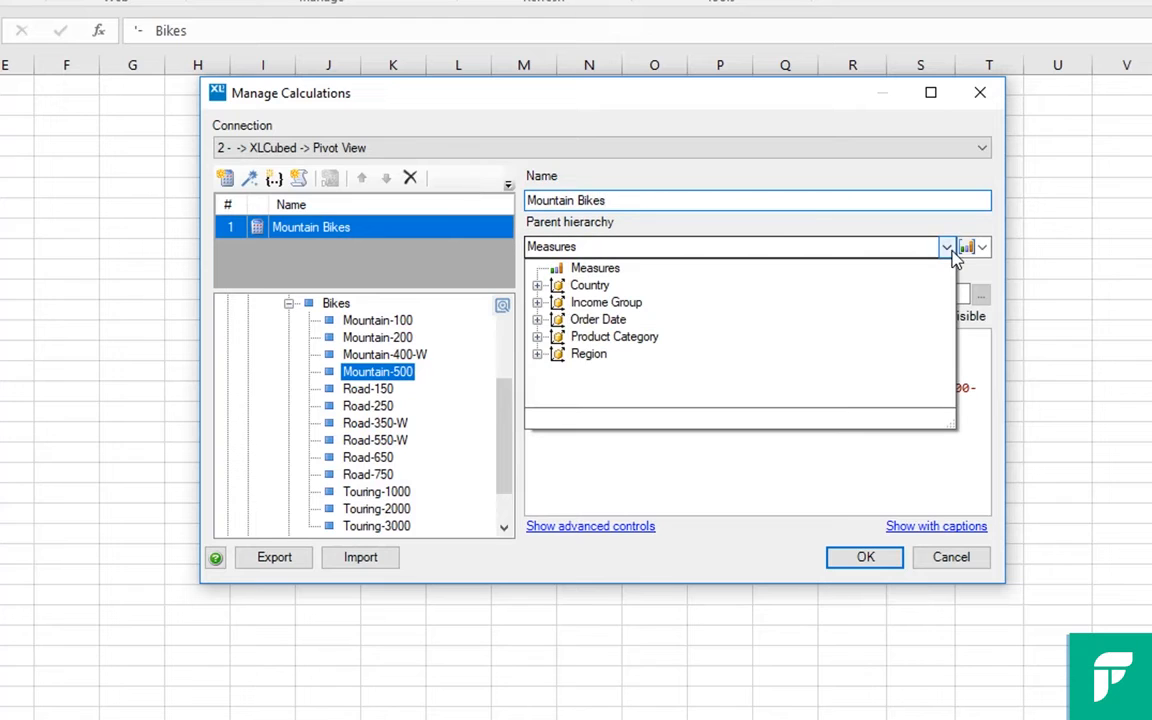
left_click(537, 333)
left_click(591, 353)
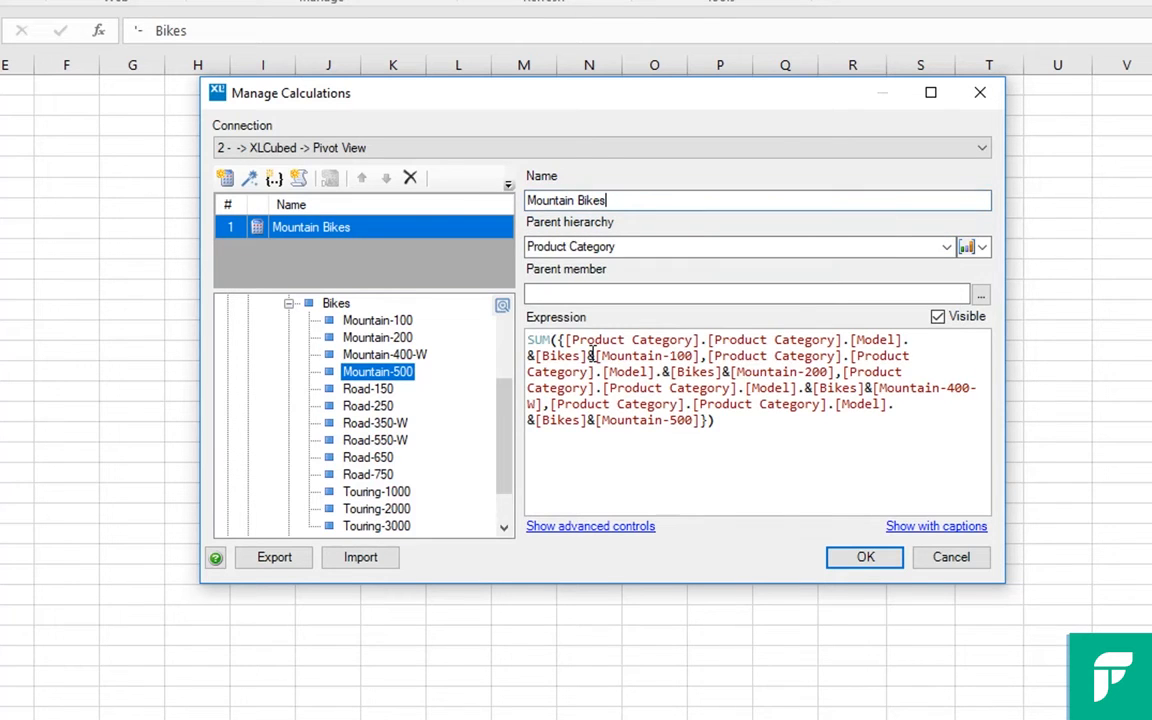
left_click(981, 294)
left_click(461, 163)
left_click(631, 527)
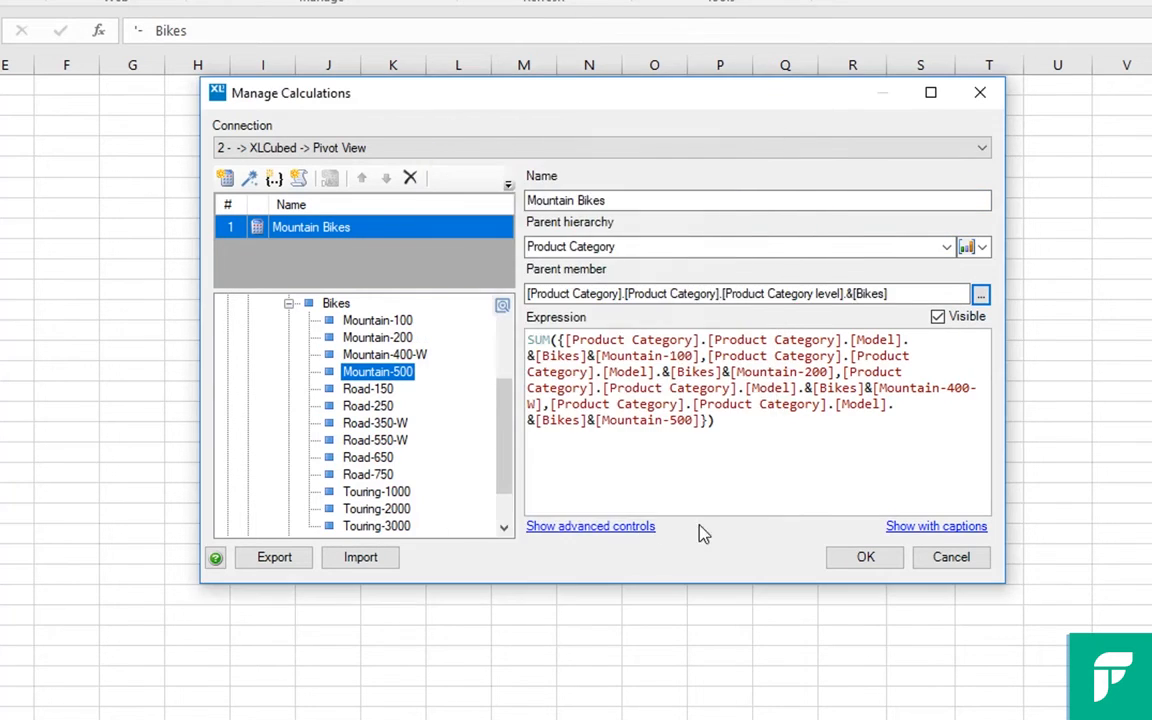
left_click(840, 555)
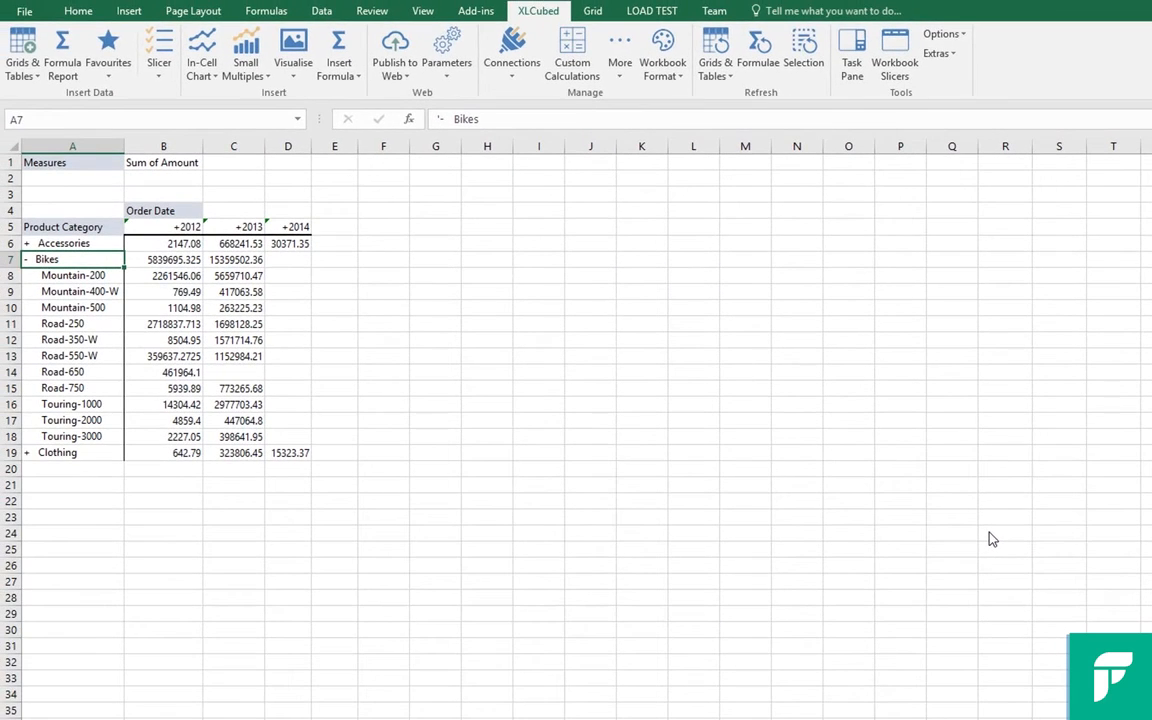
Redesign the grid so its Product Category rows show only the Mountain Bikes calculated member, and drill 2012 down to its quarters
double_click(250, 309)
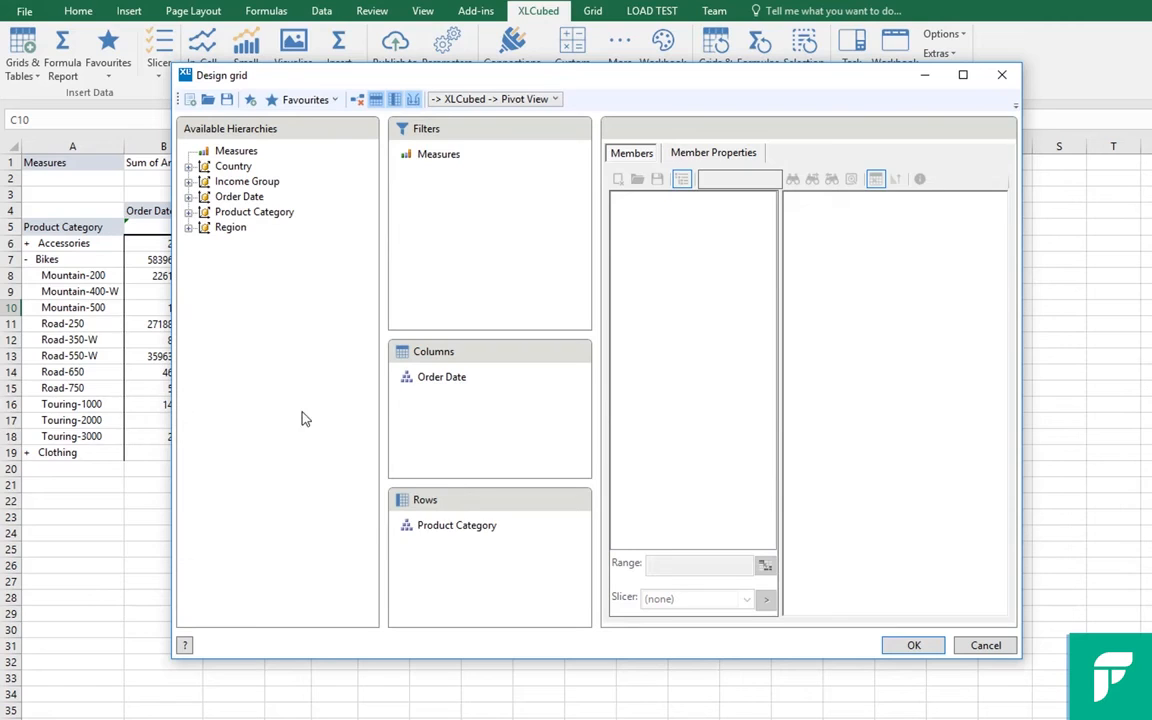
left_click(447, 527)
left_click(626, 202)
left_click(622, 202)
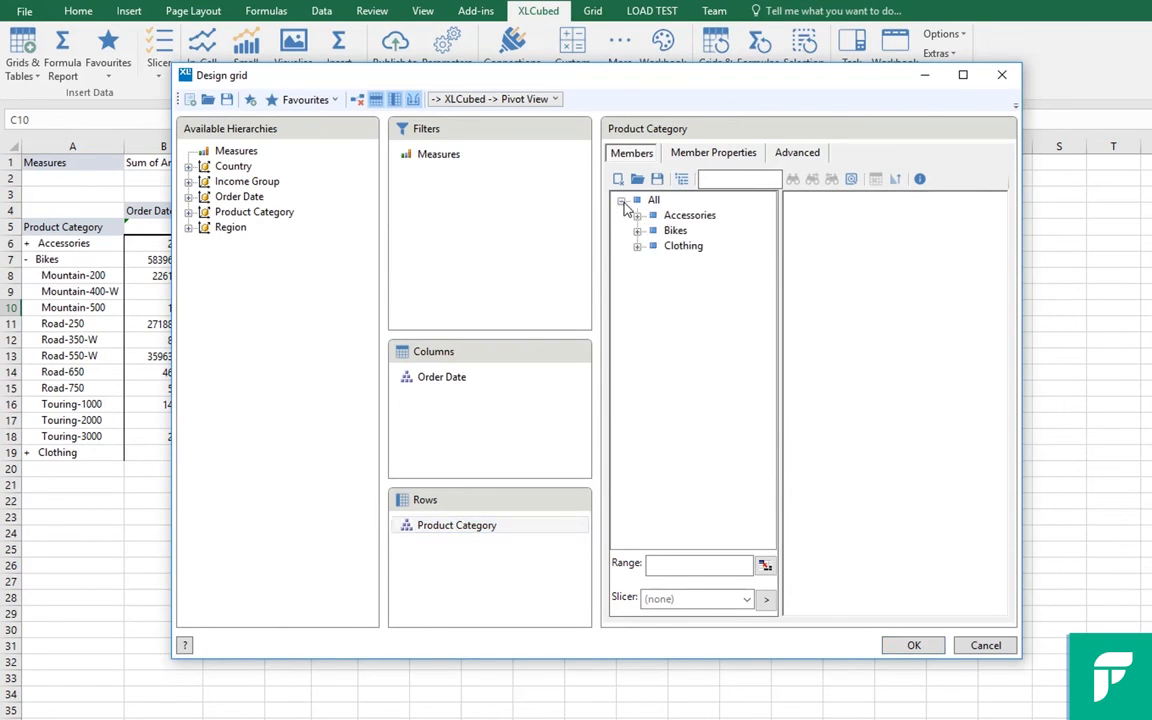
left_click(638, 231)
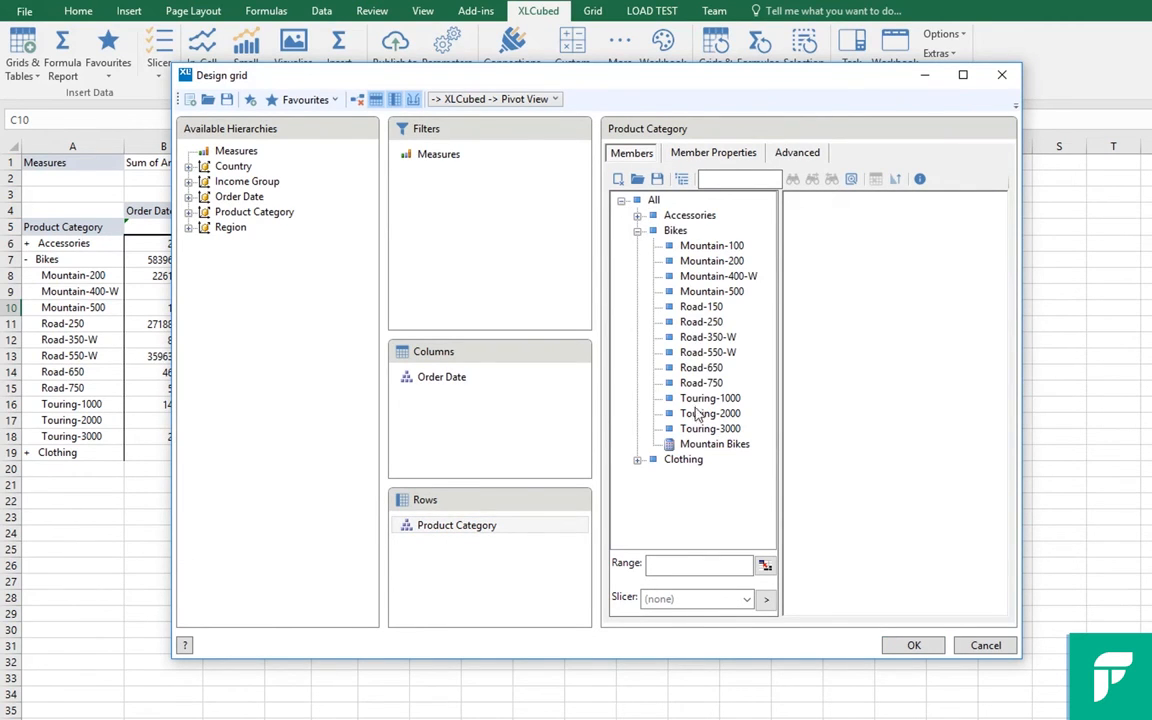
left_click_drag(697, 446, 856, 386)
left_click(913, 645)
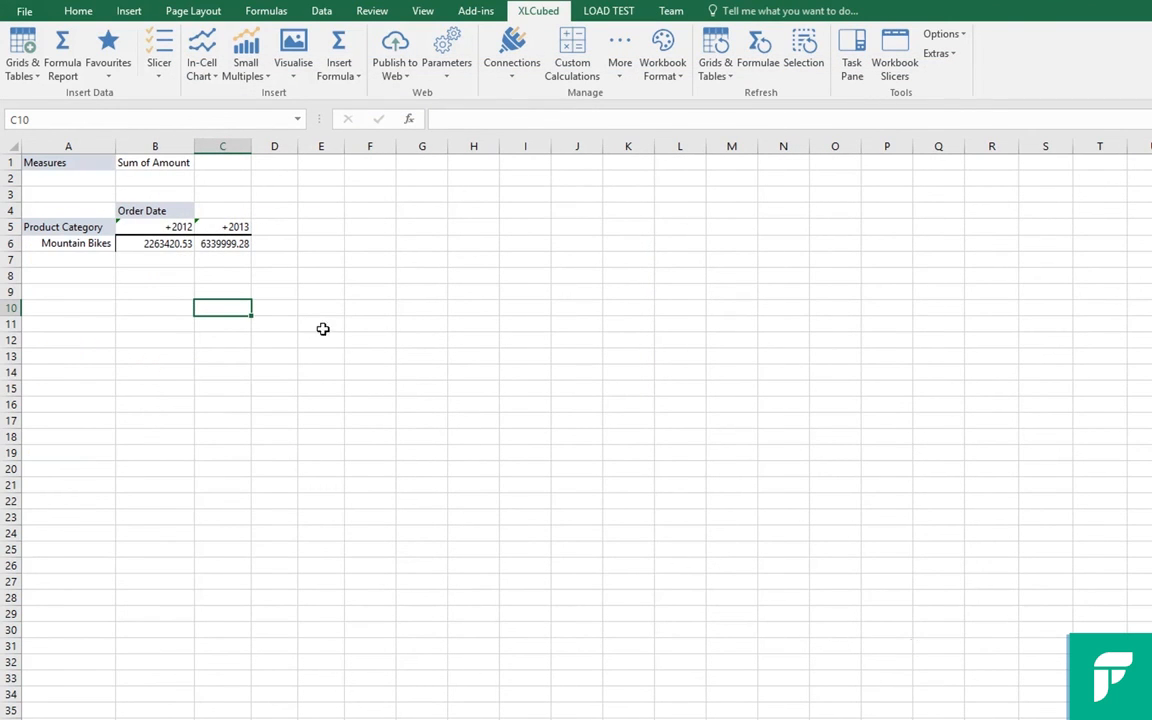
left_click(177, 227)
double_click(177, 227)
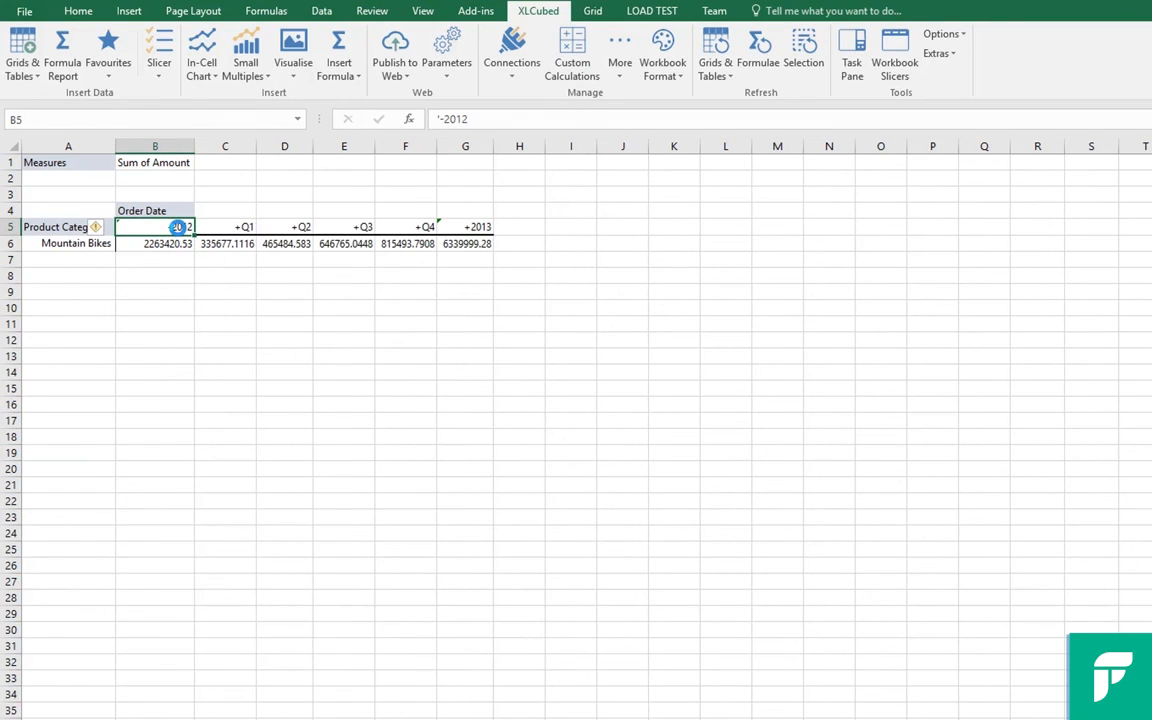